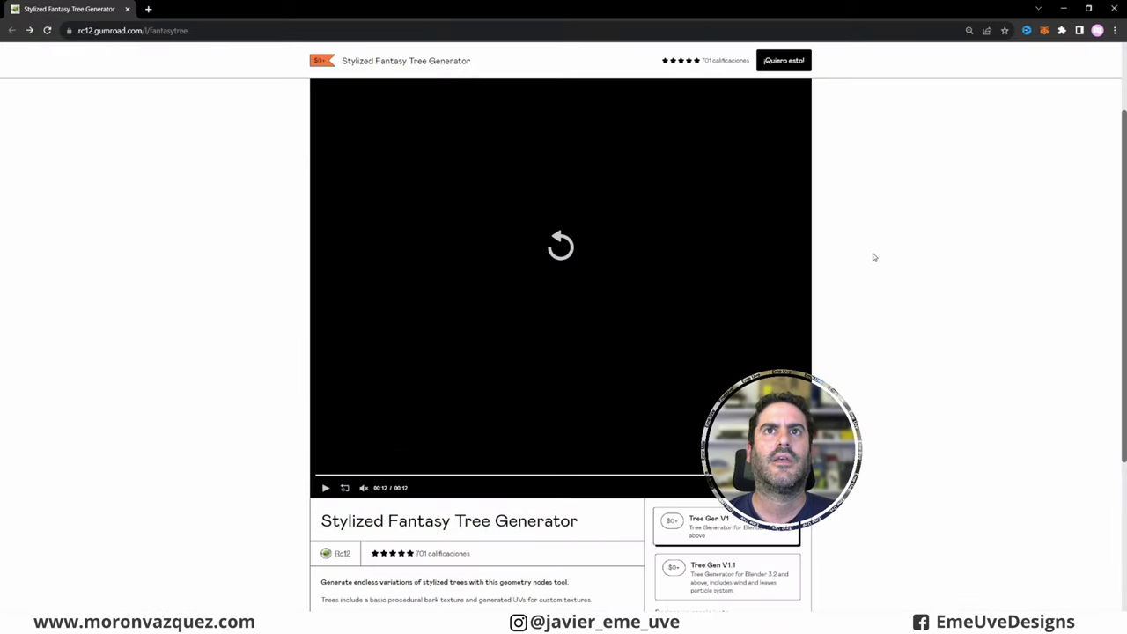
Step: Replay the Stylized Fantasy Tree Generator preview video and scroll down to its product description
scroll(876, 273, "up", 1)
left_click(593, 365)
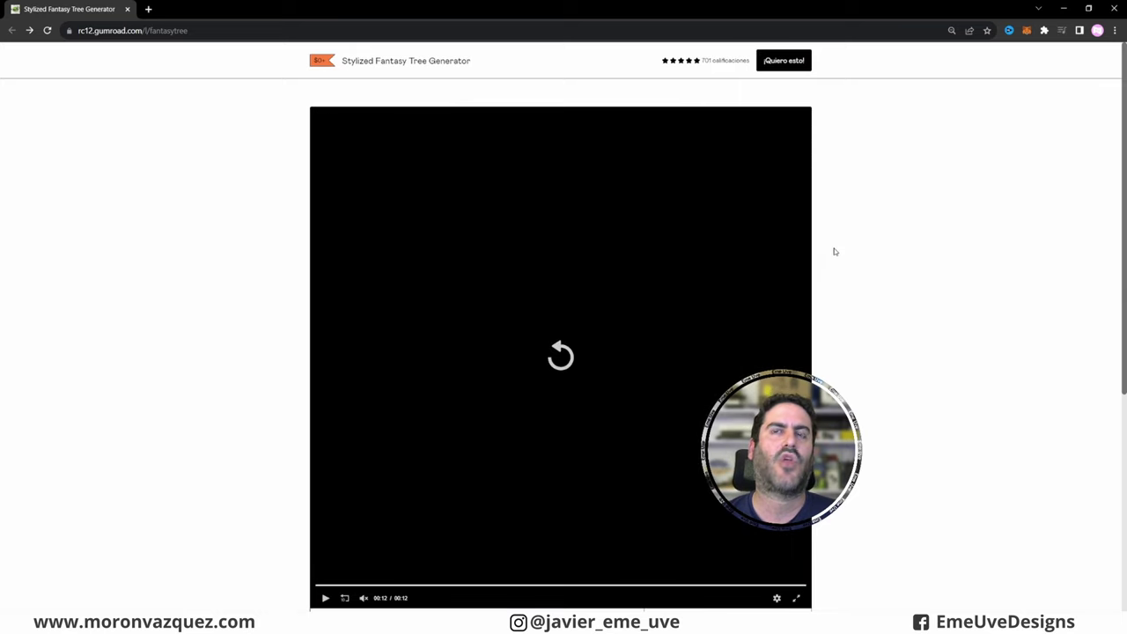
scroll(918, 221, "down", 2)
scroll(785, 267, "down", 2)
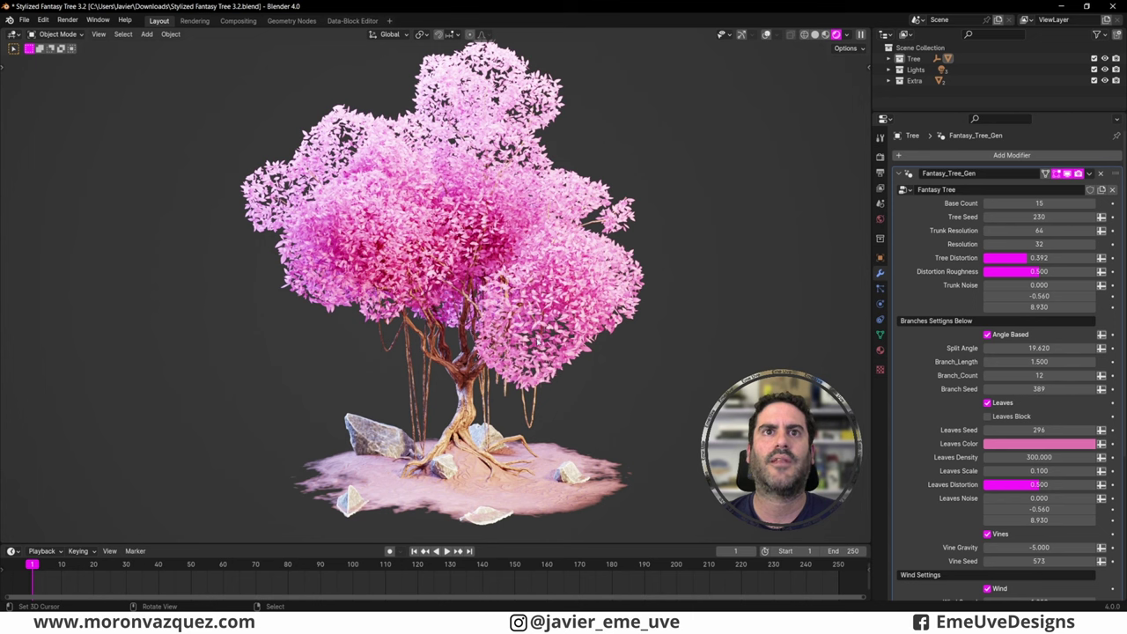
Step: Play and stop the tree's wind animation, then check the Render Properties engine setting
key("space")
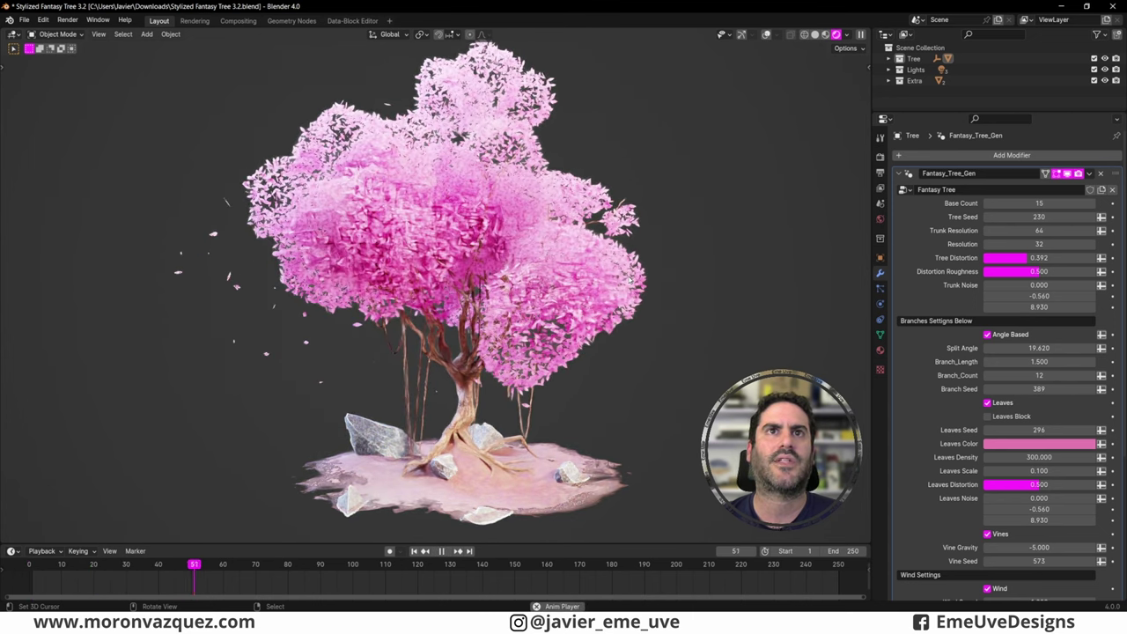
key("space")
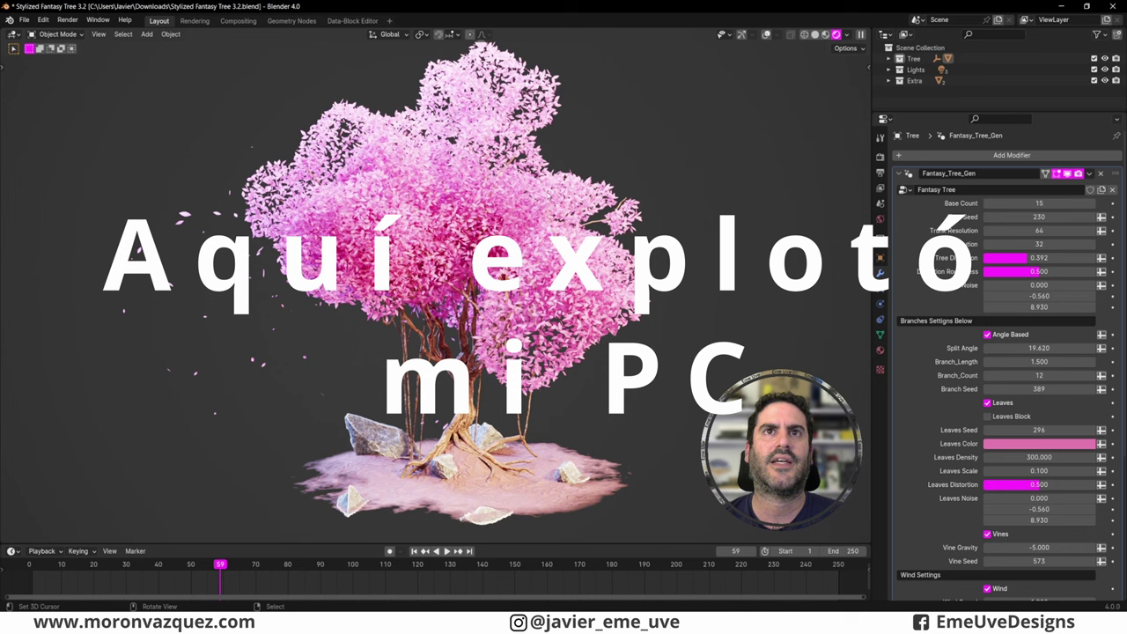
left_click(881, 158)
left_click(998, 157)
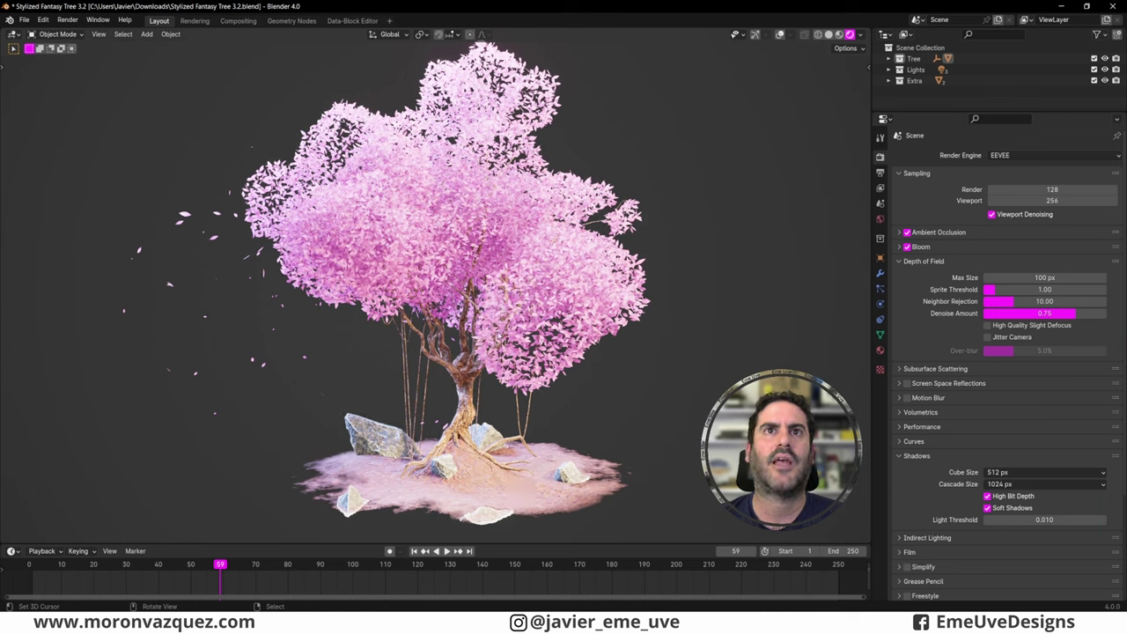
Step: Rewind the timeline to frame 1 and orbit the view around the tree
left_click_drag(220, 564, 29, 564)
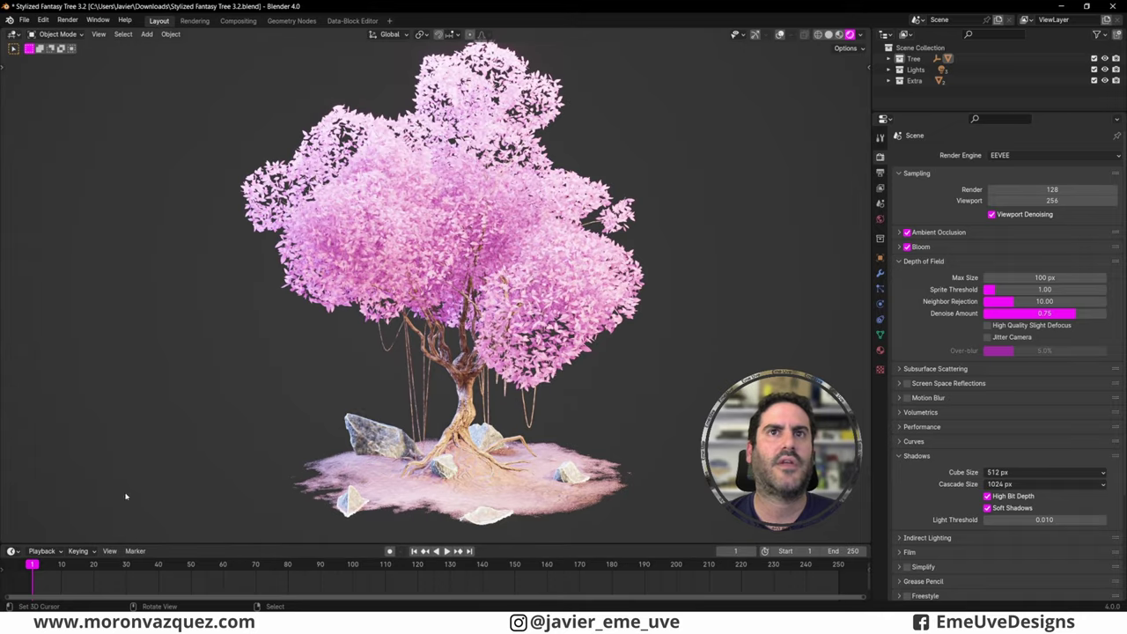
mouse_move(496, 304)
middle_mouse_down()
mouse_move(564, 308)
mouse_move(526, 188)
middle_mouse_up()
scroll(525, 188, "up", 5)
scroll(525, 188, "up", 2)
scroll(526, 188, "down", 2)
scroll(525, 187, "down", 3)
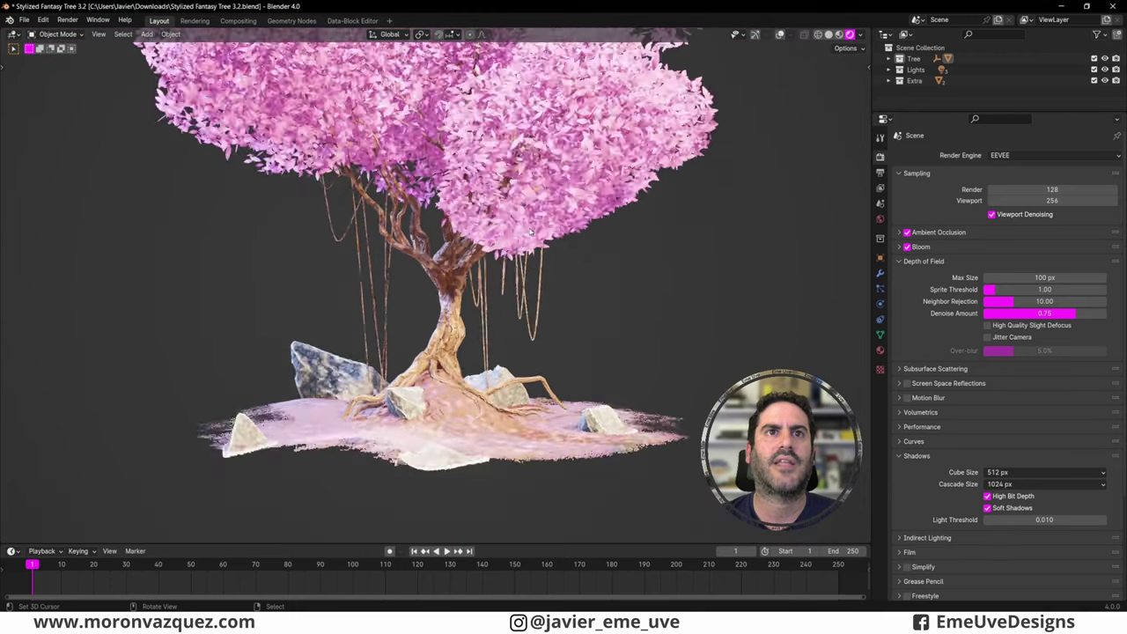
scroll(526, 188, "down", 2)
mouse_move(525, 264)
middle_mouse_down()
mouse_move(535, 332)
mouse_move(811, 263)
middle_mouse_up()
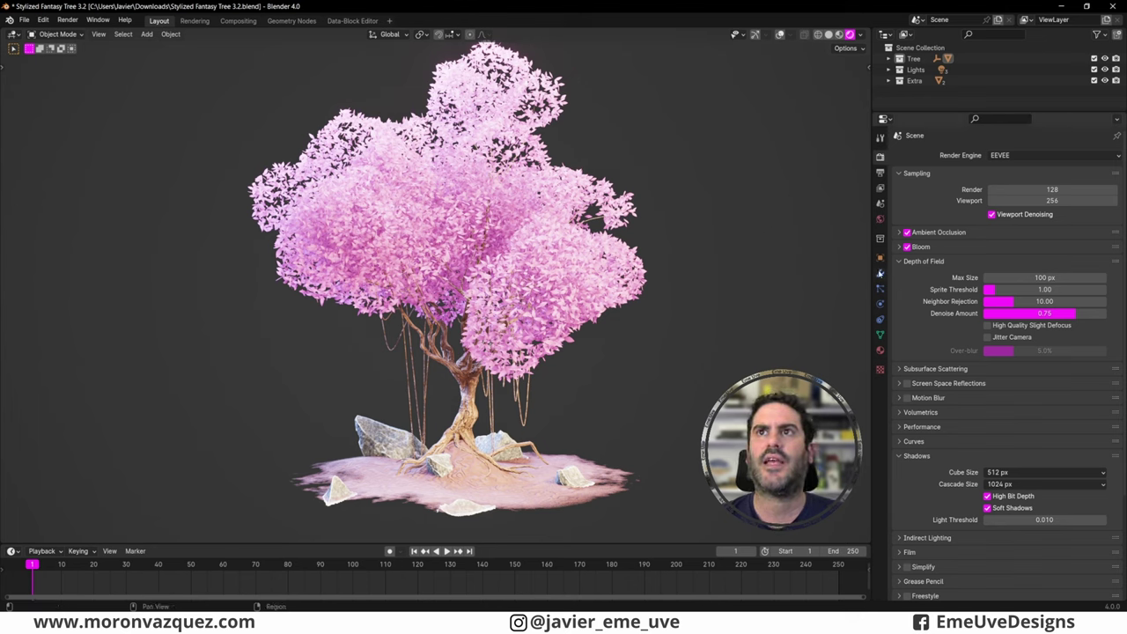
Step: Show the Fantasy_Tree_Gen modifier settings and set Base Count to 3
left_click(880, 273)
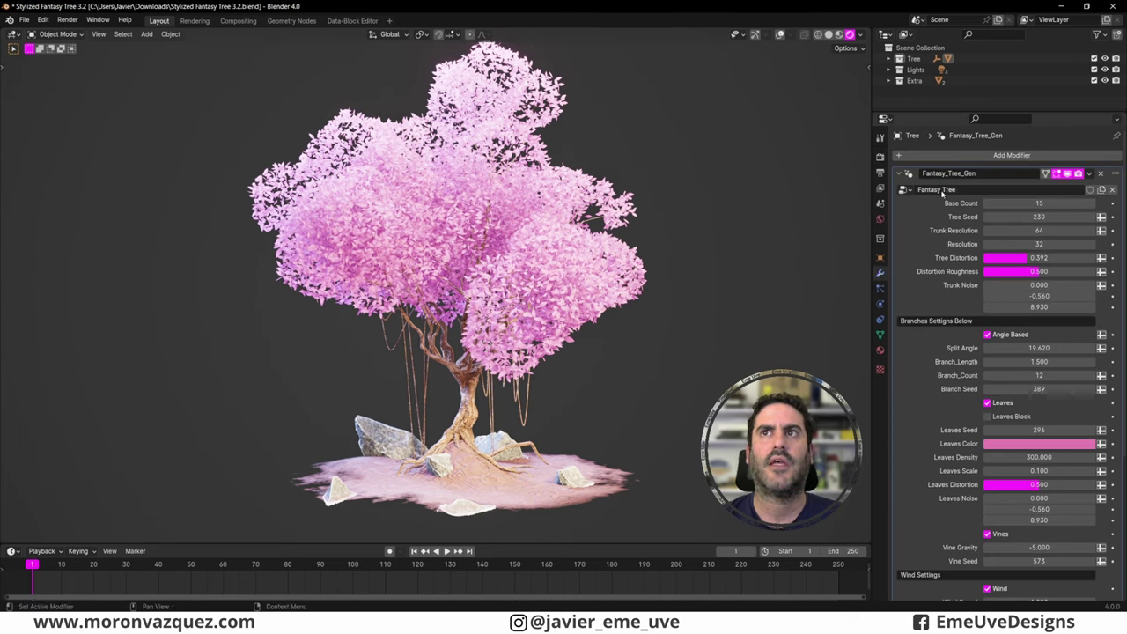
scroll(974, 498, "down", 3)
scroll(976, 488, "down", 3)
scroll(980, 476, "up", 4)
scroll(983, 461, "up", 2)
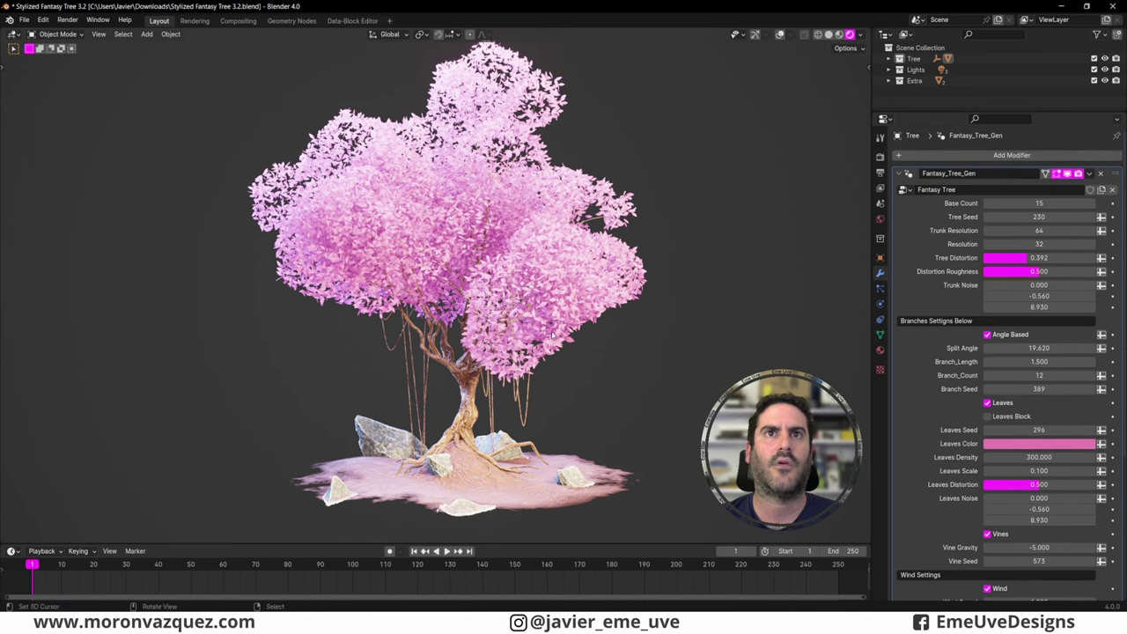
middle_click_drag(553, 336, 563, 331)
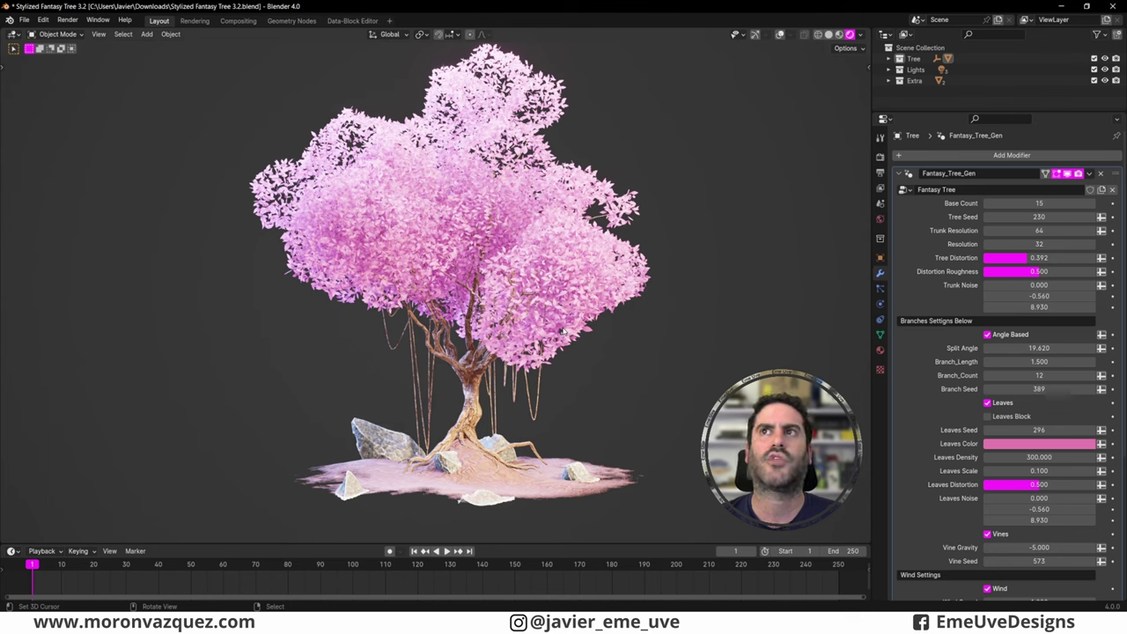
mouse_move(1039, 203)
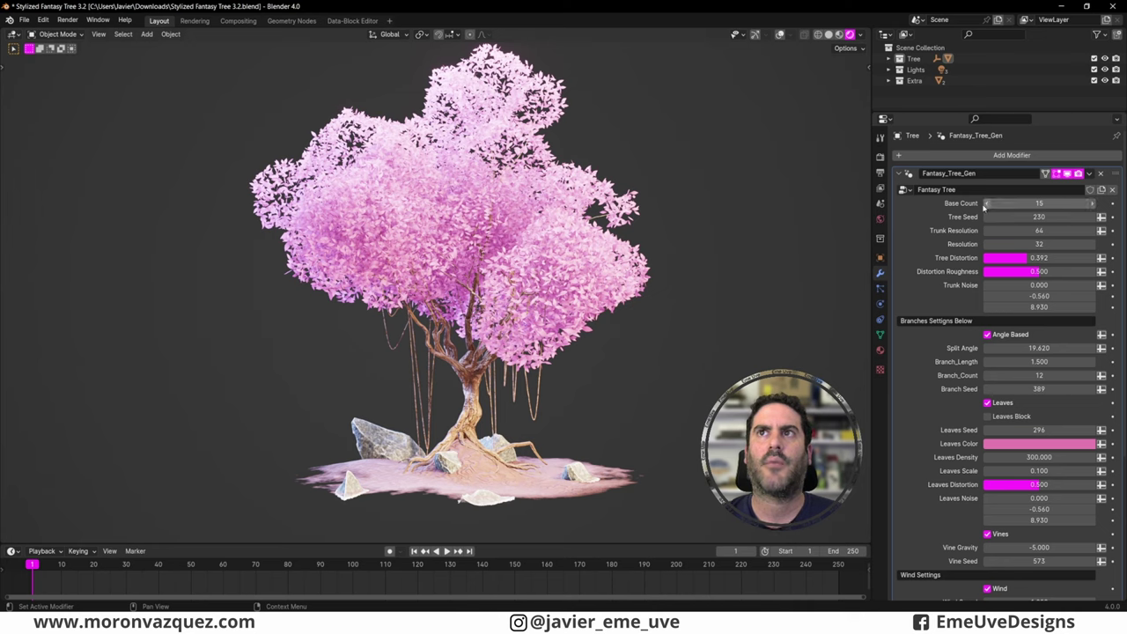
double_click(985, 204)
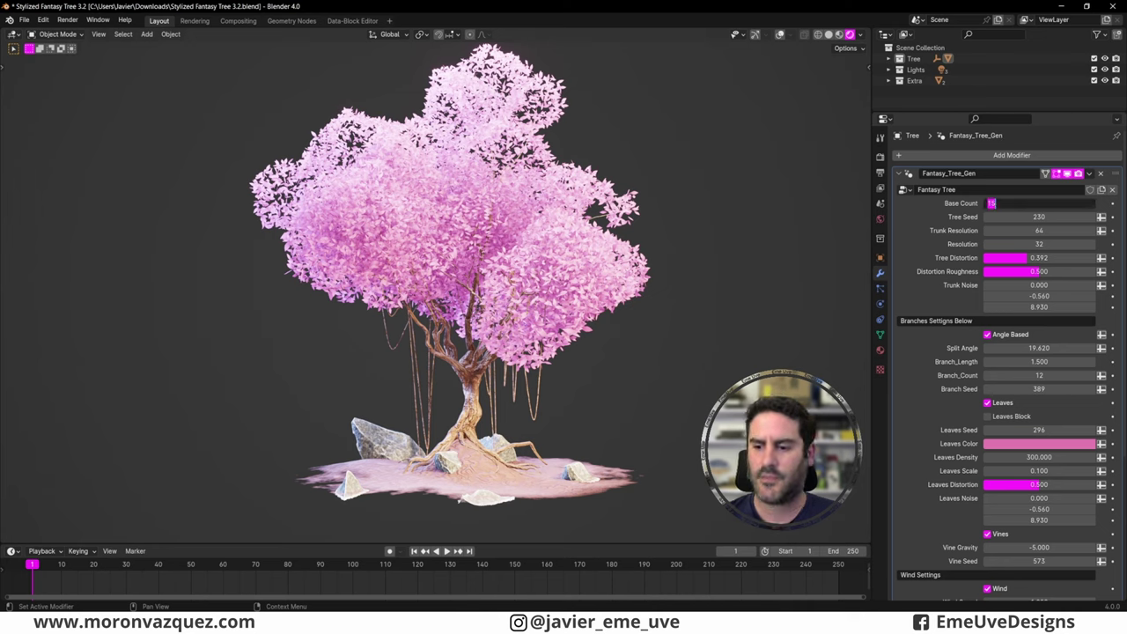
type("3")
key("Return")
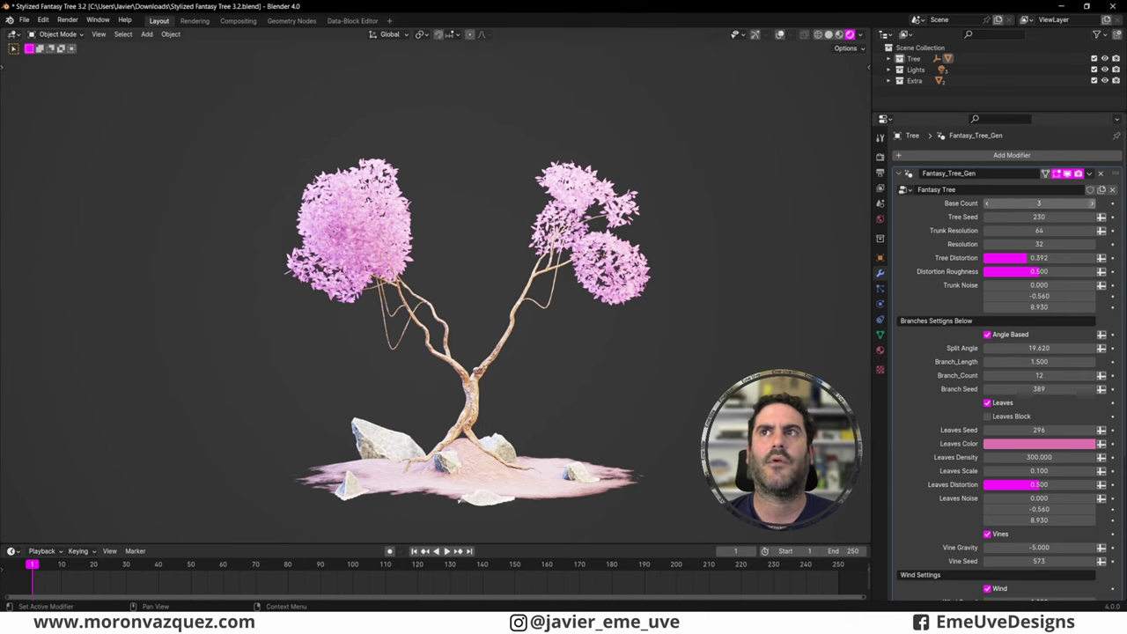
Step: Step Base Count back up one at a time to 15
left_click(1094, 205)
left_click(1094, 205)
left_click(1093, 204)
left_click(1094, 204)
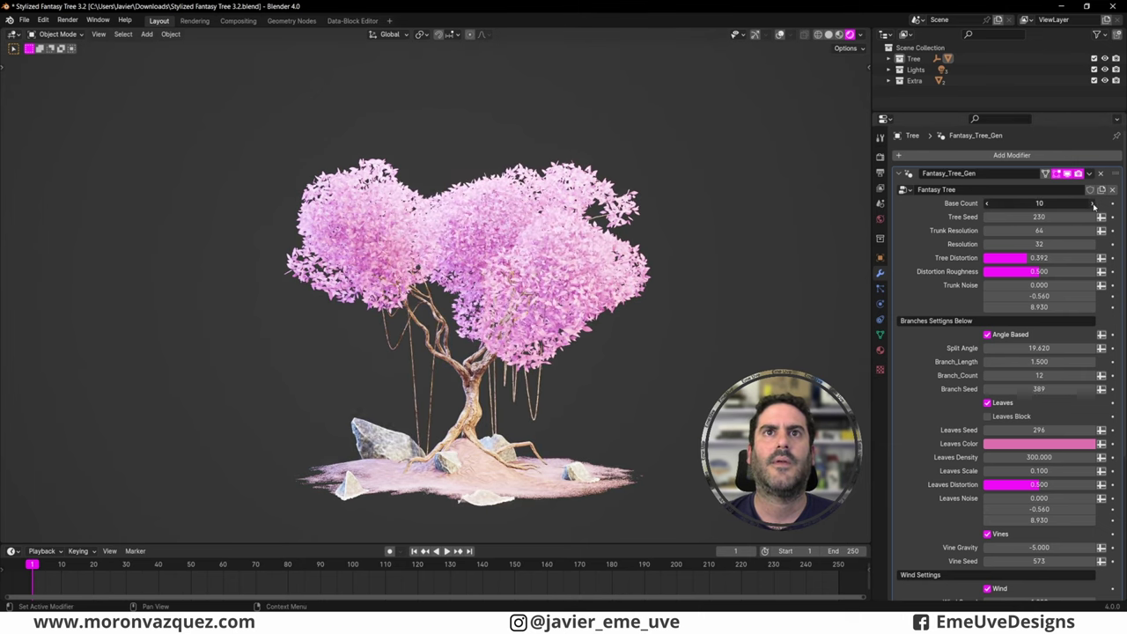
left_click(1094, 204)
left_click(1094, 205)
left_click(1094, 205)
left_click(1093, 204)
left_click(1094, 205)
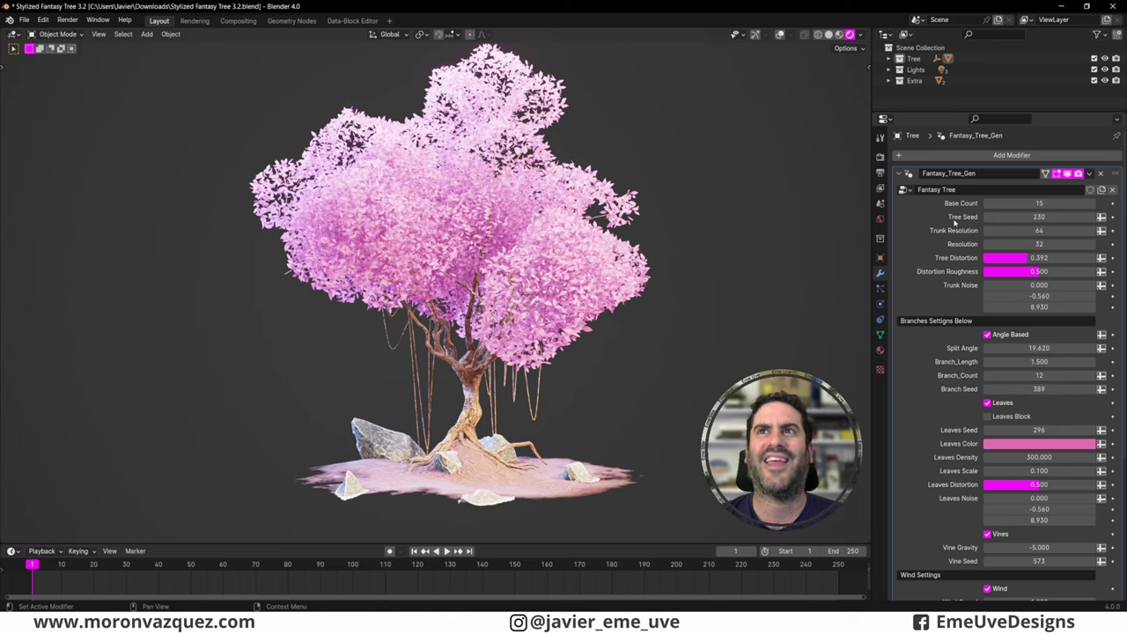
mouse_move(1040, 217)
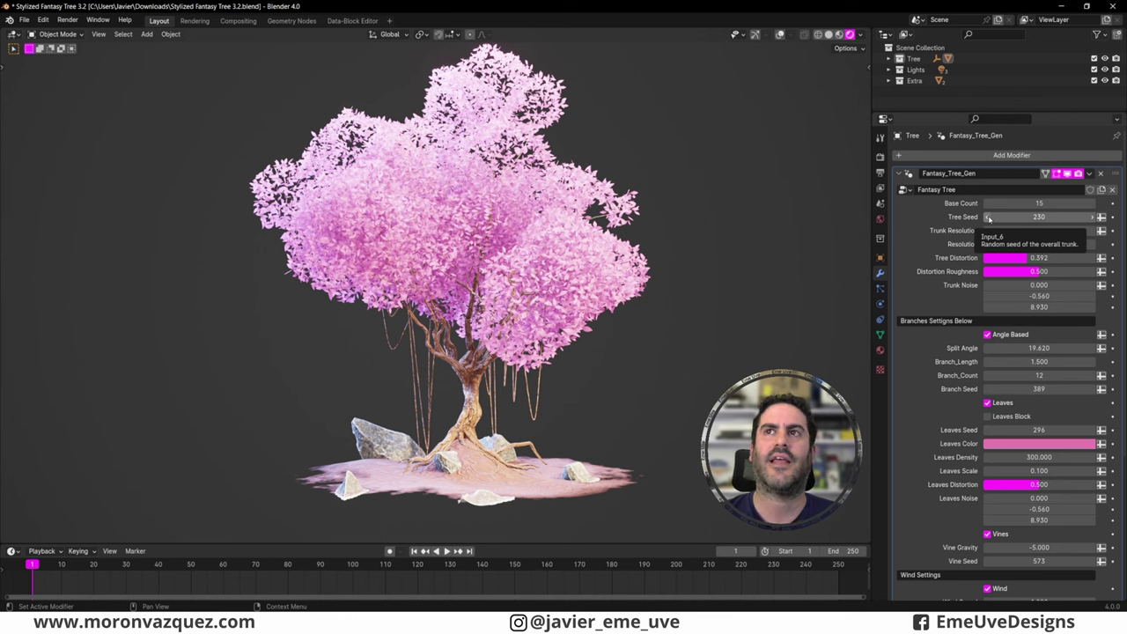
left_click(988, 218)
left_click(989, 217)
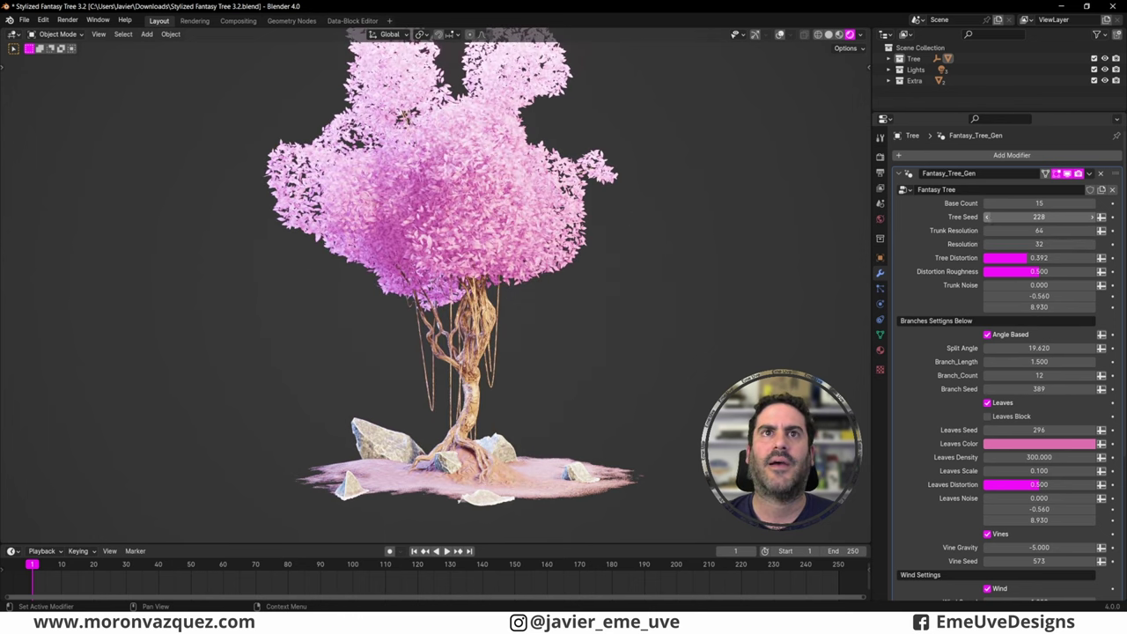
left_click(988, 218)
left_click(988, 217)
left_click(988, 218)
left_click(988, 218)
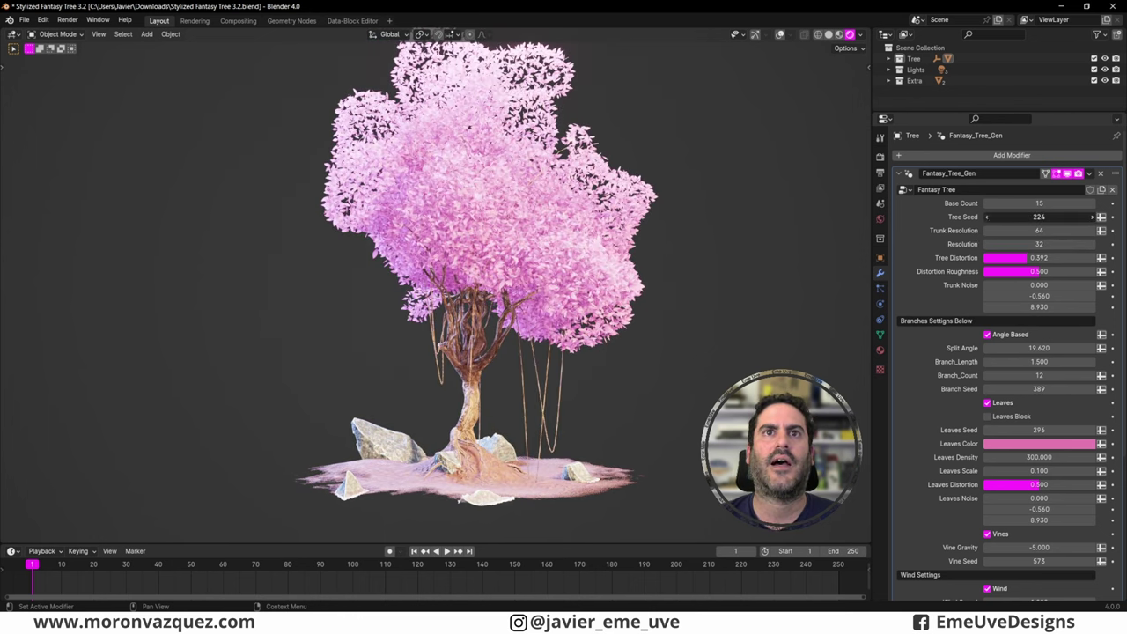
left_click(988, 217)
left_click(988, 217)
left_click(988, 217)
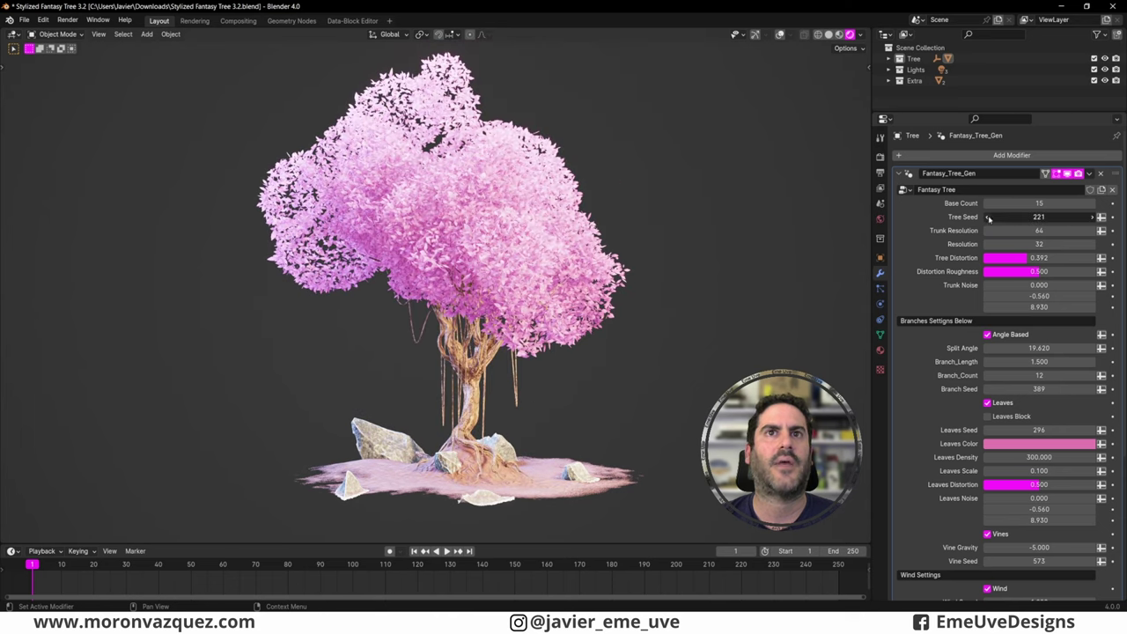
left_click(988, 218)
left_click(988, 217)
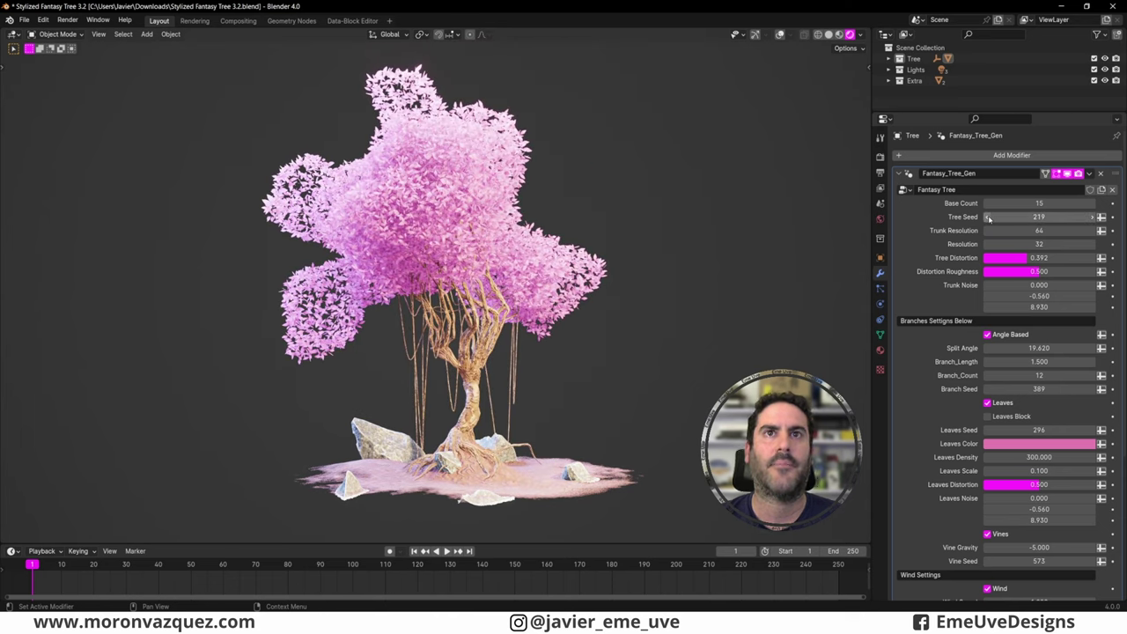
left_click(1093, 217)
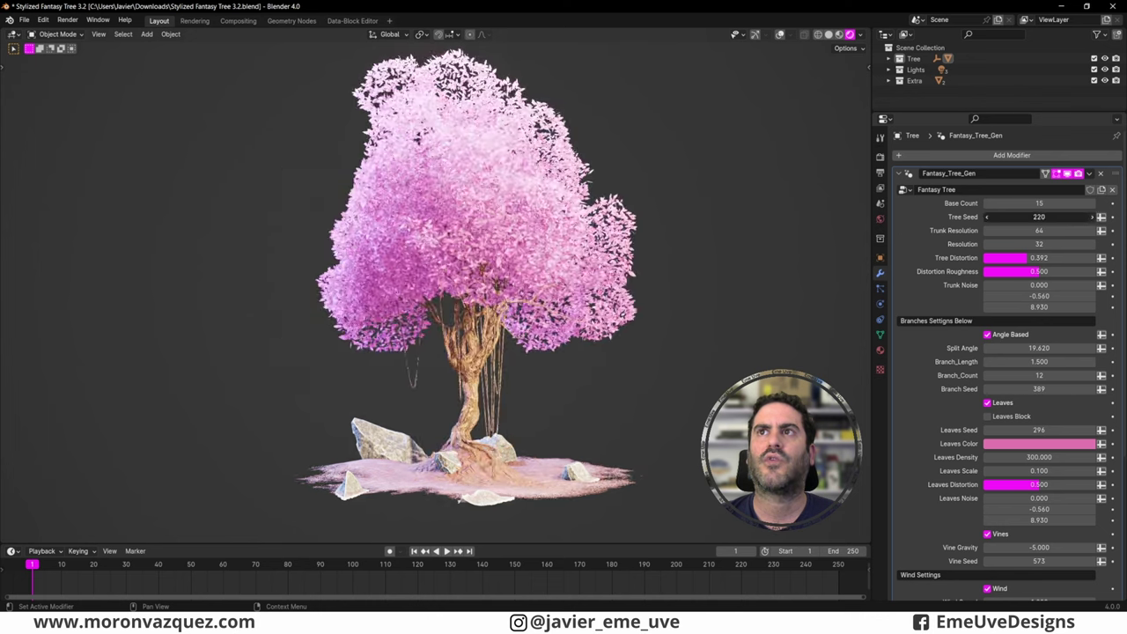
left_click(1093, 216)
left_click(1093, 217)
left_click(1093, 216)
left_click(1093, 216)
left_click(1093, 217)
left_click(1093, 217)
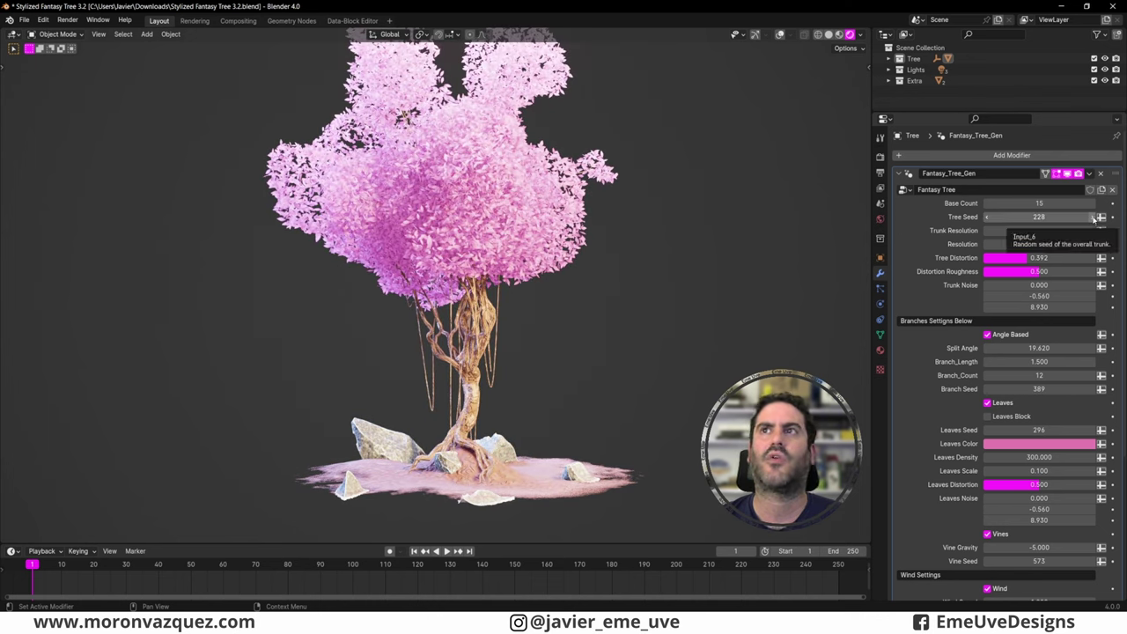
left_click(1093, 217)
left_click(1093, 217)
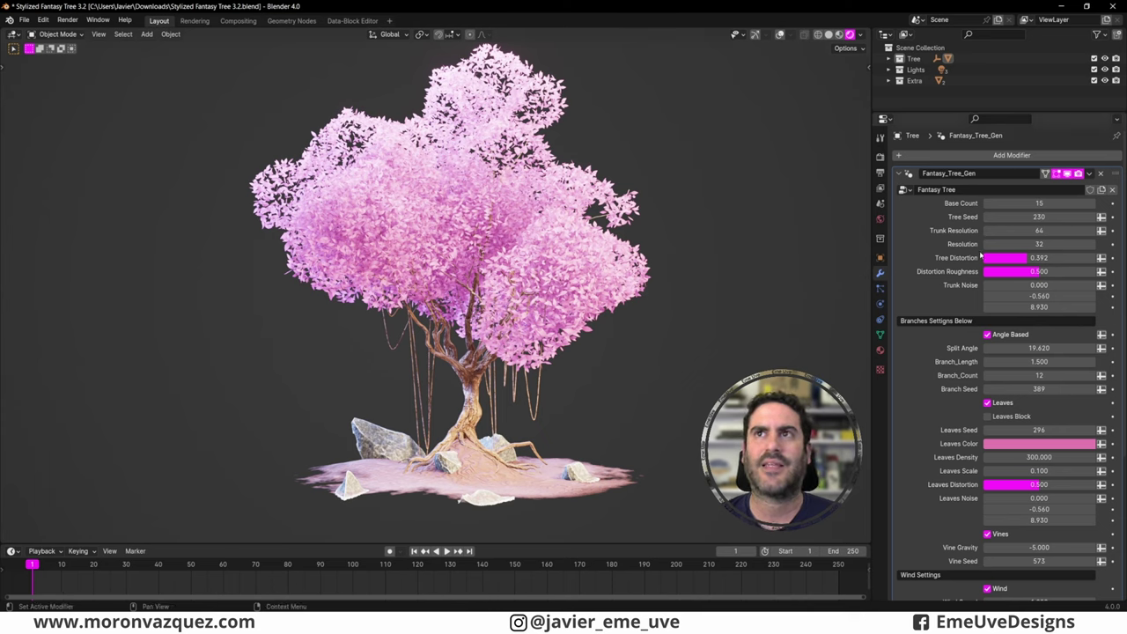
mouse_move(1039, 285)
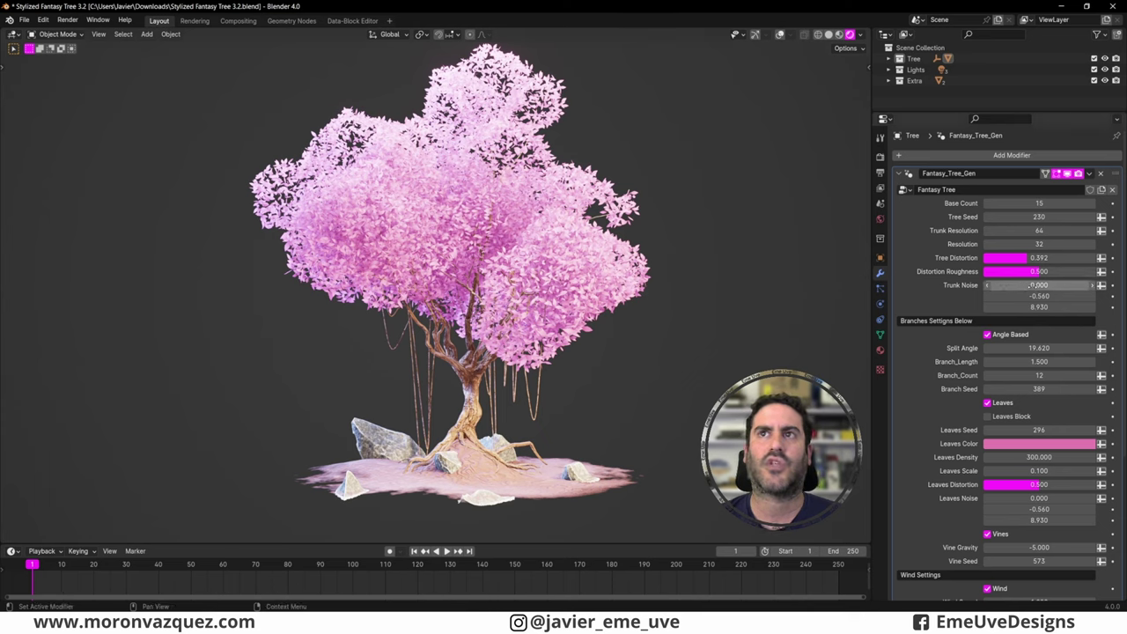
Step: Toggle the Leaves option off and back on, then drag Leaves Seed to 190
scroll(1032, 290, "down", 1)
scroll(1037, 317, "down", 1)
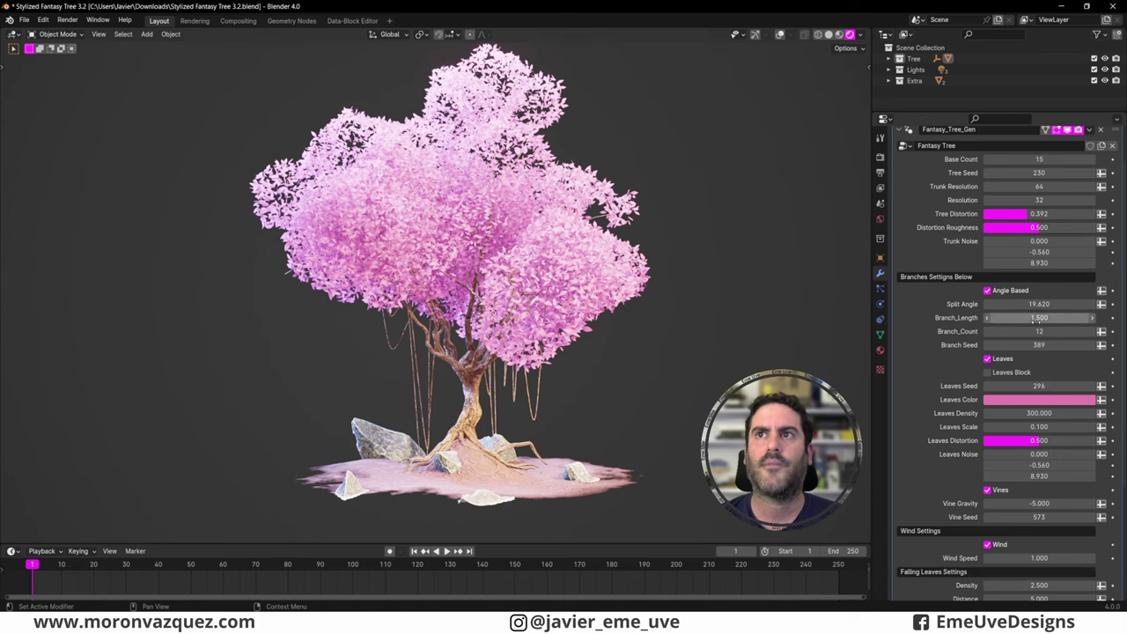
scroll(1039, 324, "down", 1)
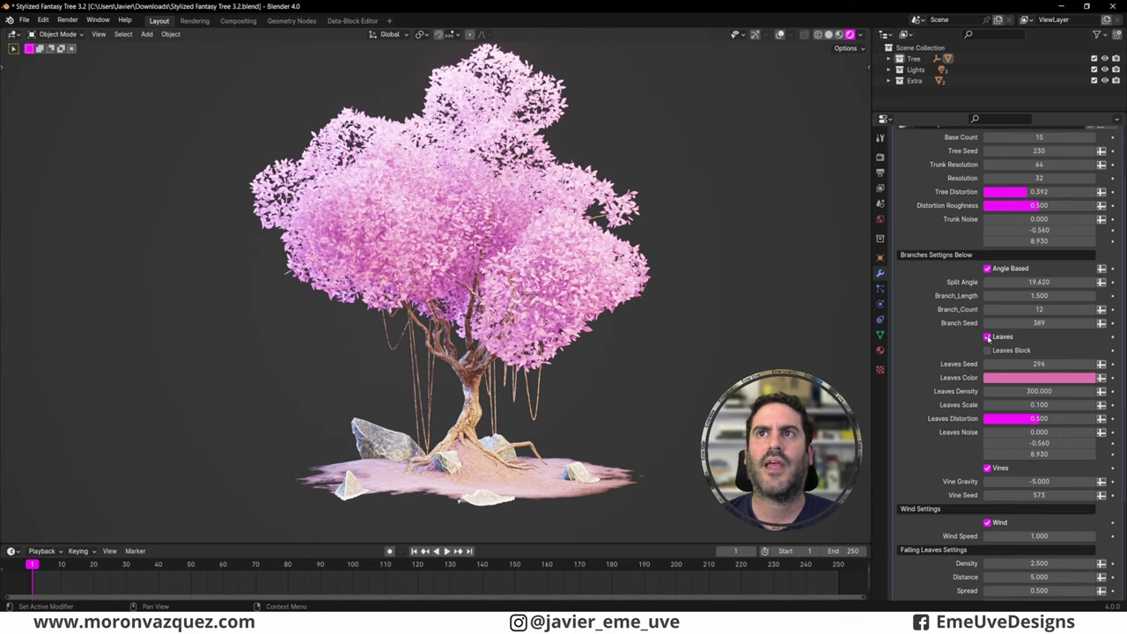
left_click(987, 337)
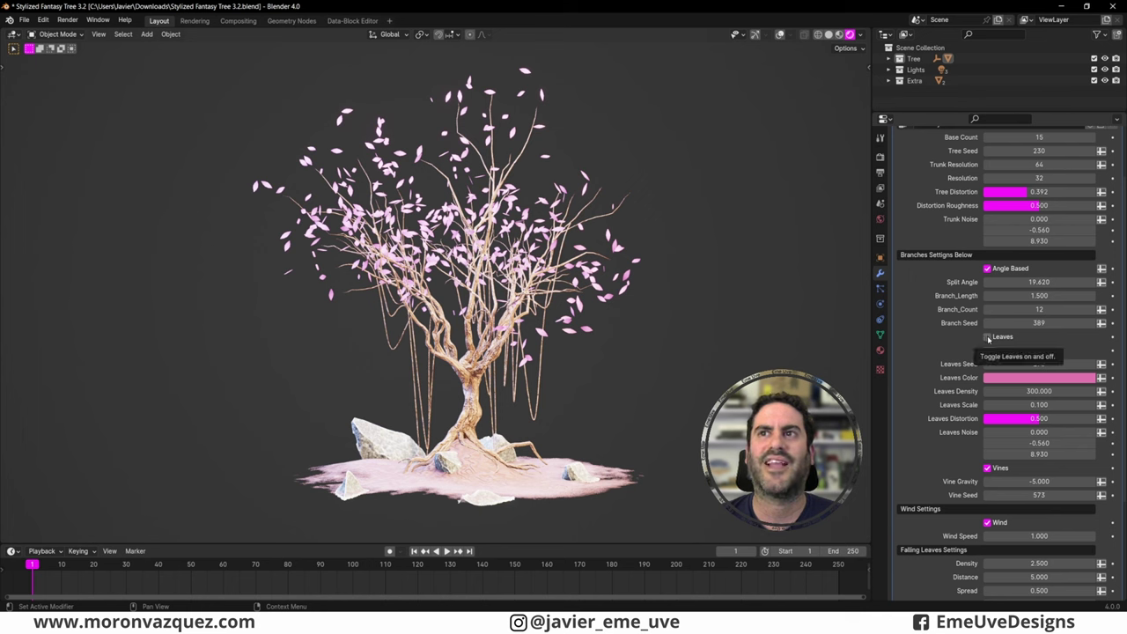
left_click(988, 338)
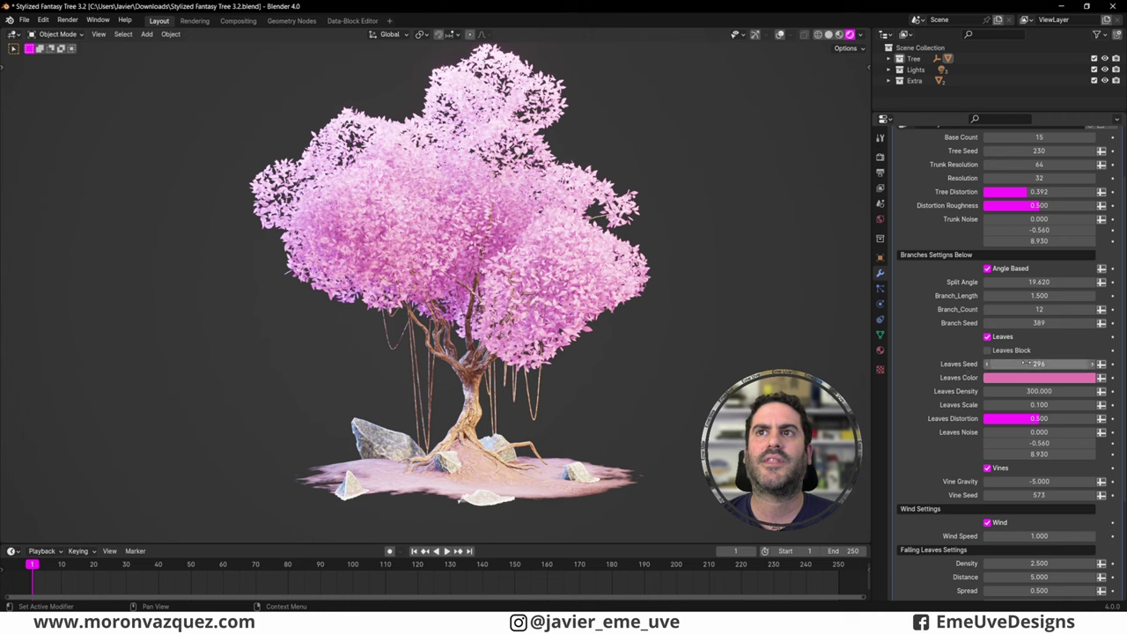
mouse_move(1042, 364)
left_mouse_down()
mouse_move(1004, 364)
mouse_move(1048, 364)
left_mouse_up()
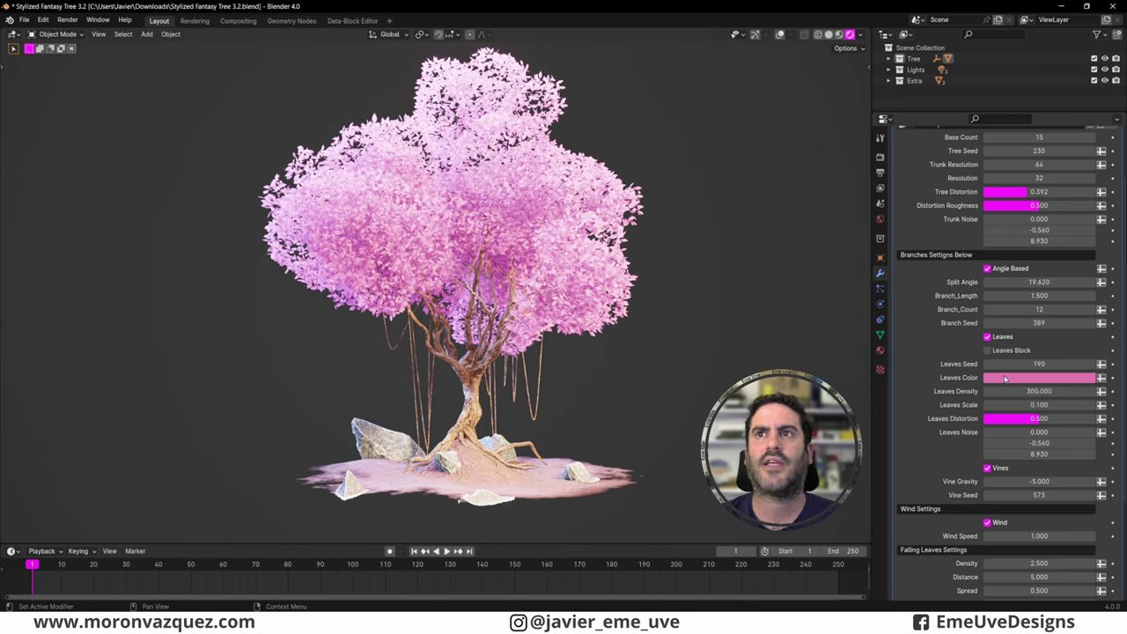
Step: Try a yellow hue in the Leaves Color picker and test a Leaves Density of 1
left_click(1041, 381)
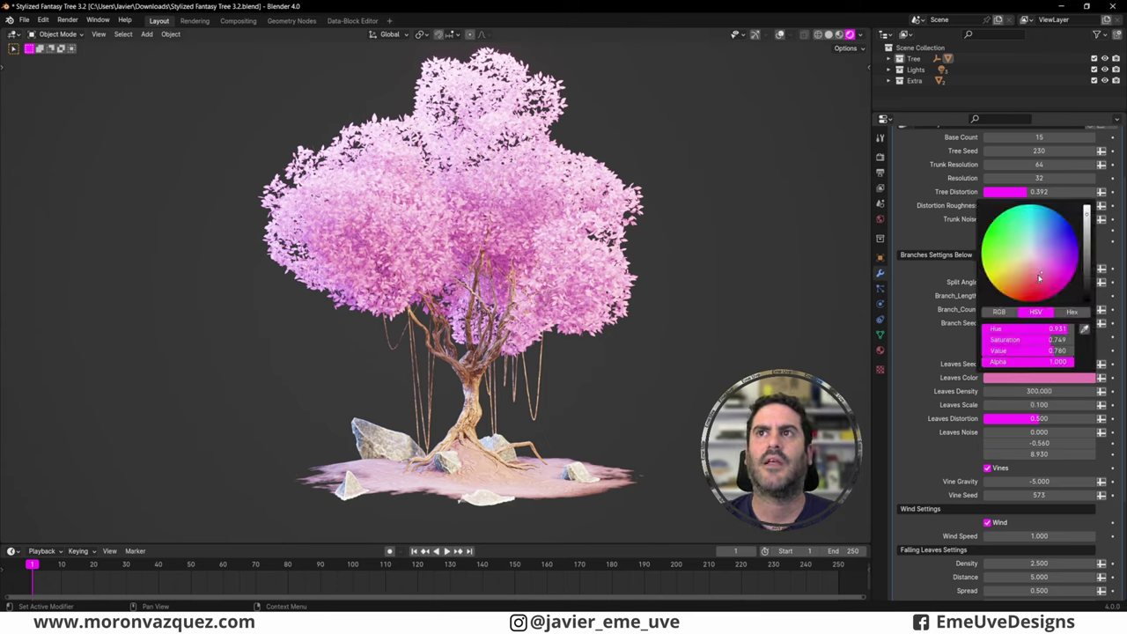
mouse_move(1042, 273)
left_mouse_down()
mouse_move(996, 263)
mouse_move(1028, 231)
mouse_move(1042, 233)
mouse_move(1044, 265)
left_mouse_up()
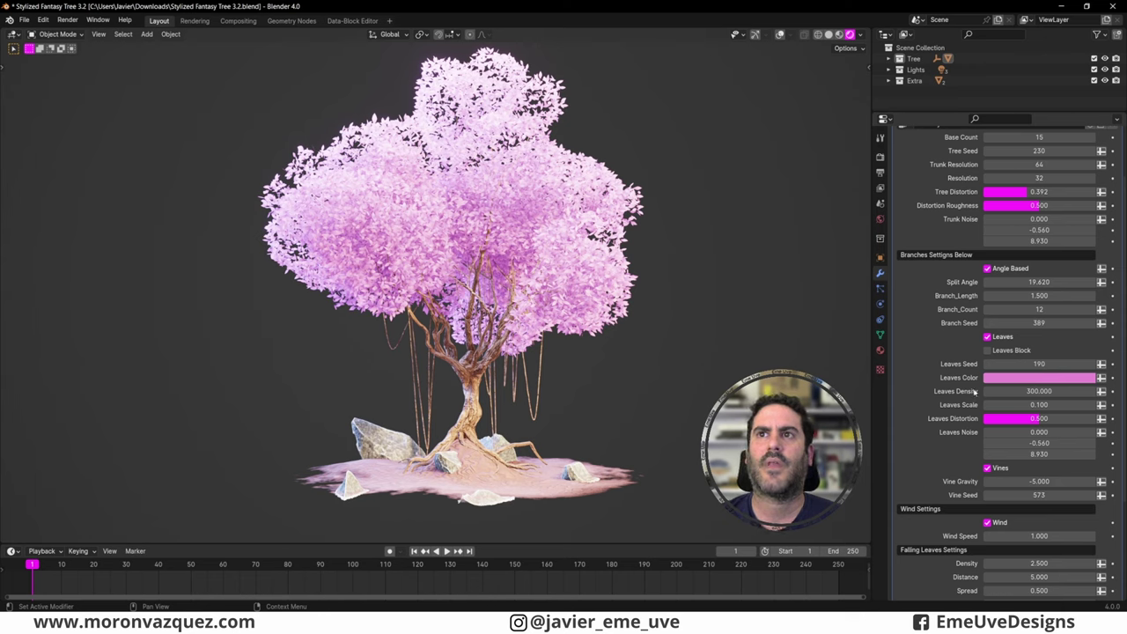
left_click(1030, 391)
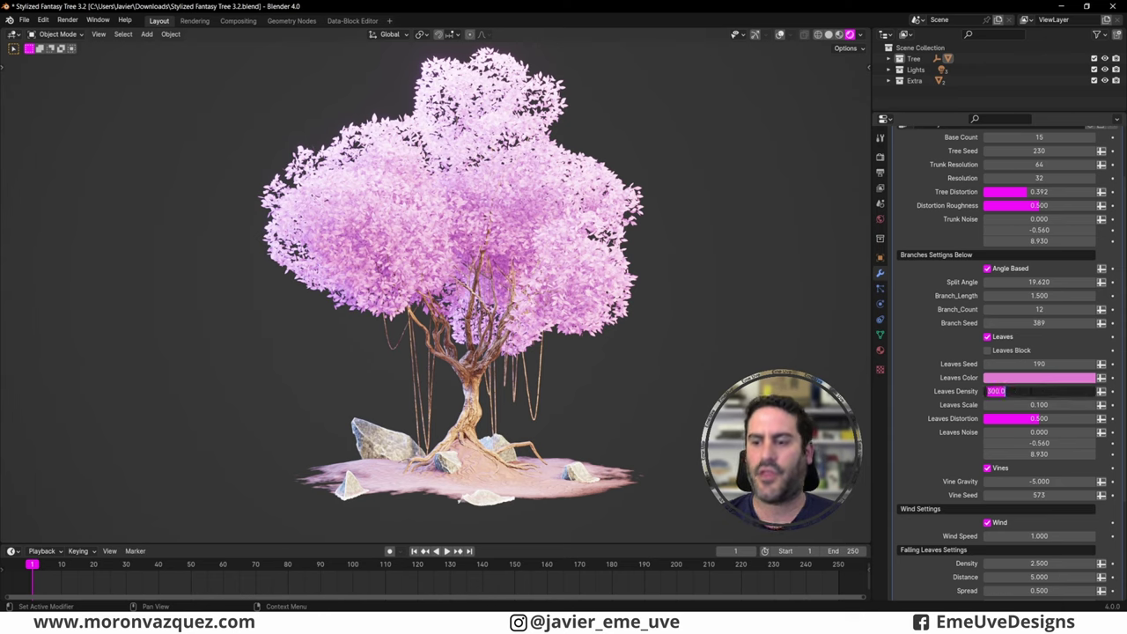
type("1")
key("Return")
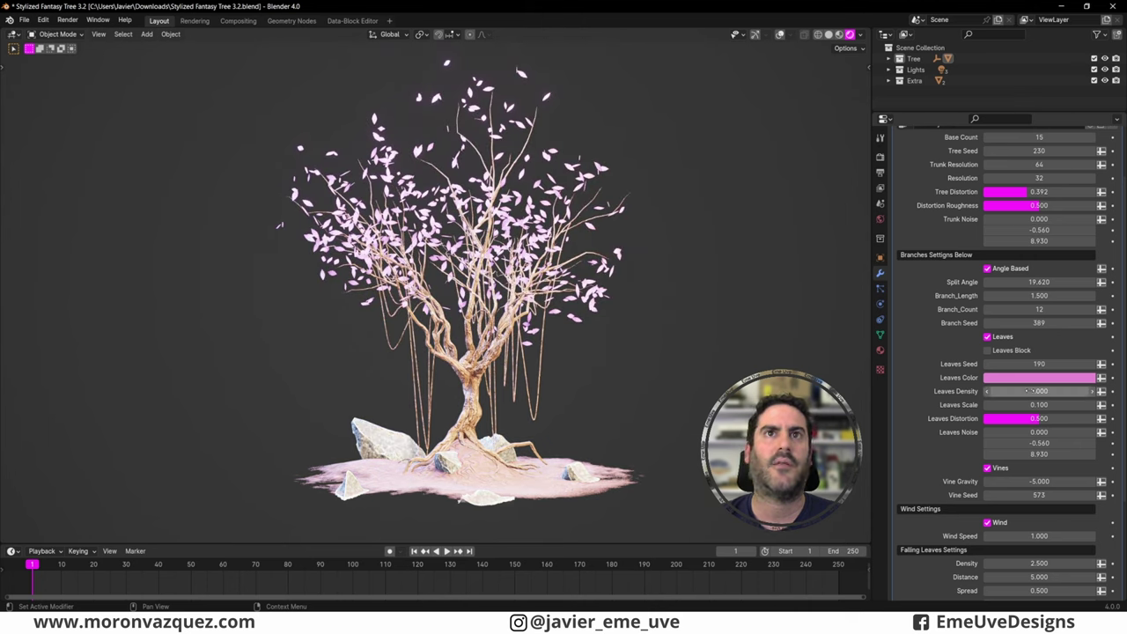
Step: Set Leaves Density to 150 and confirm it
left_click(1025, 391)
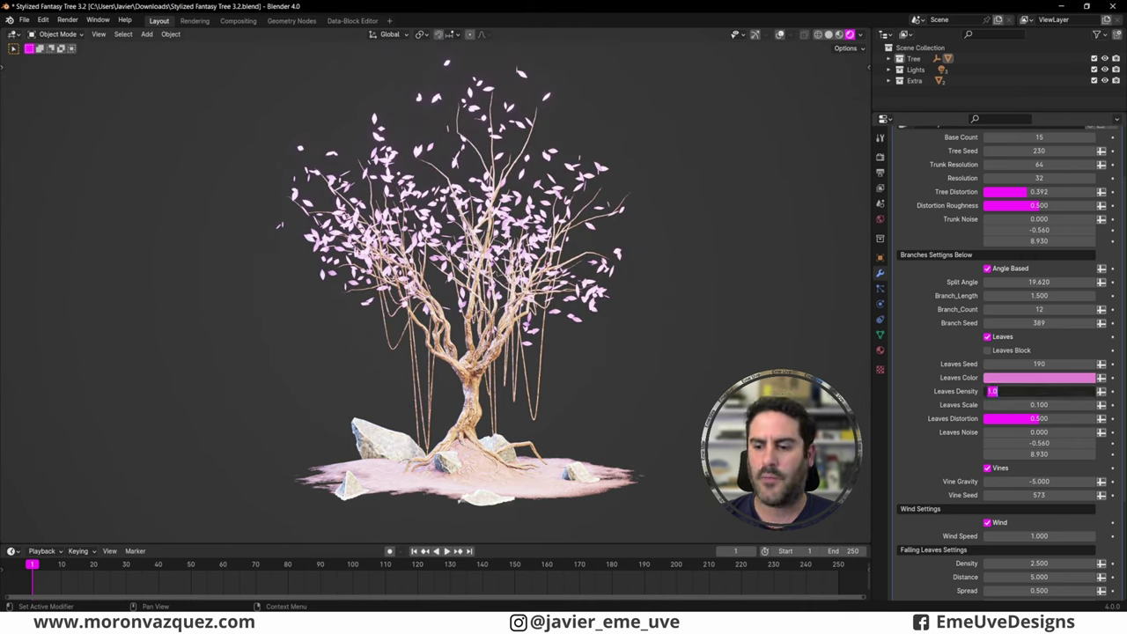
type("150")
key("Return")
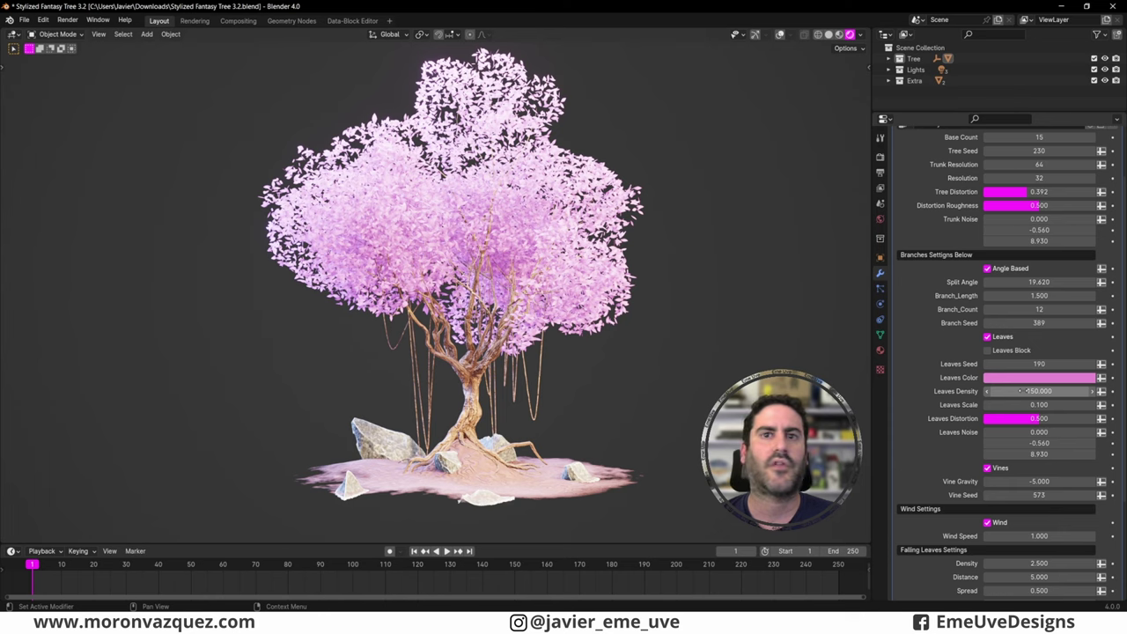
left_click(1021, 391)
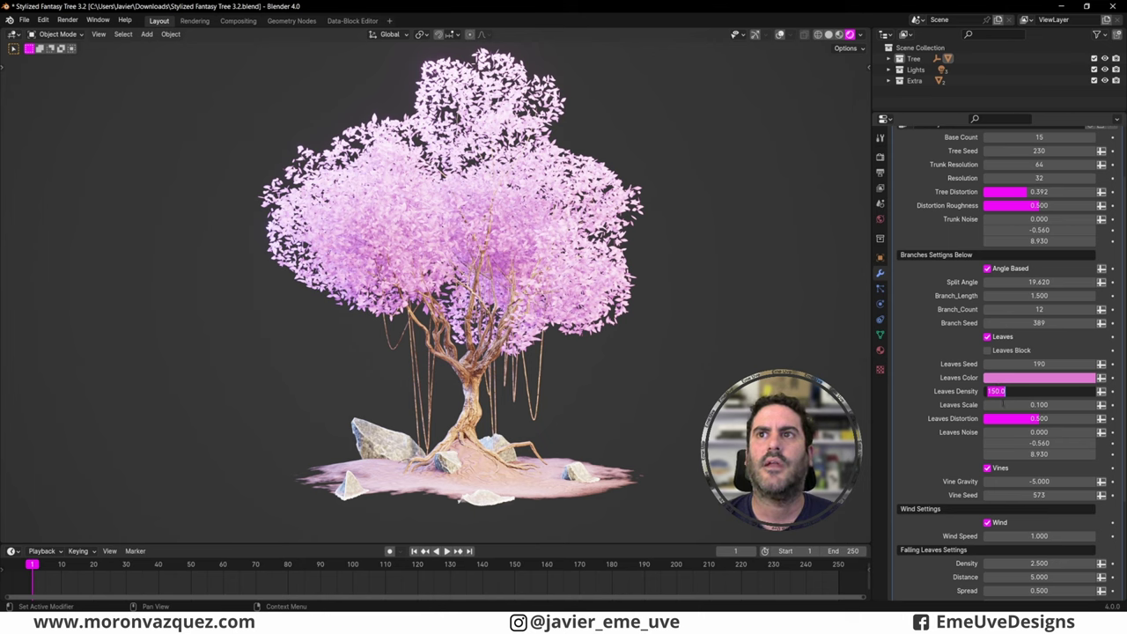
key("Tab")
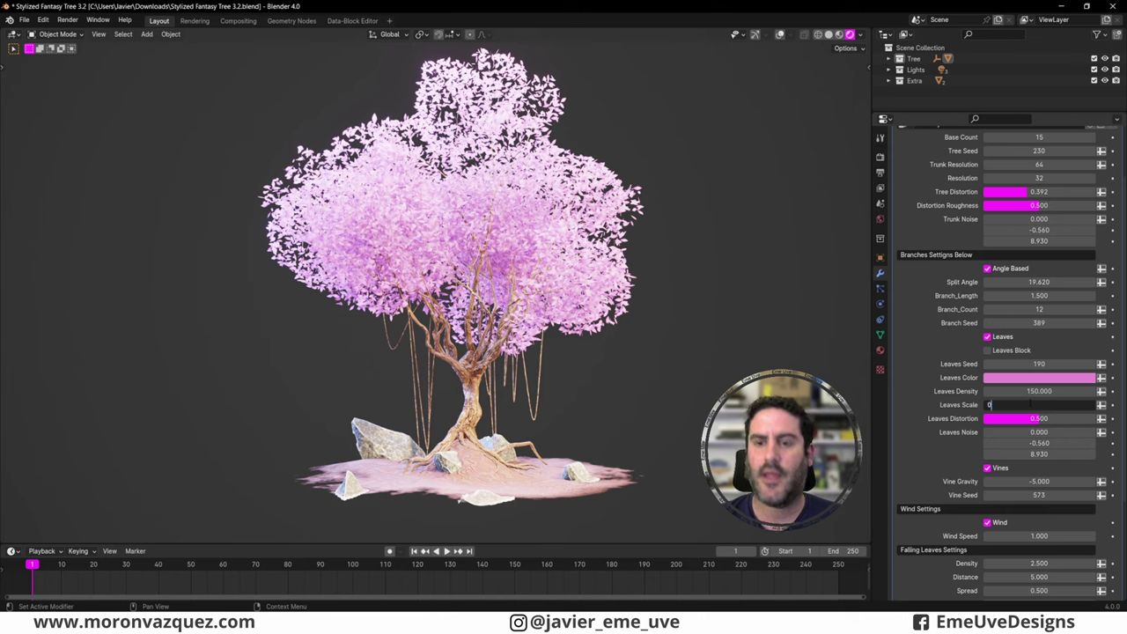
type("1")
Step: Return Leaves Scale to 0.1 after testing 1, and set Leaves Distortion to about 0.504
key("Return")
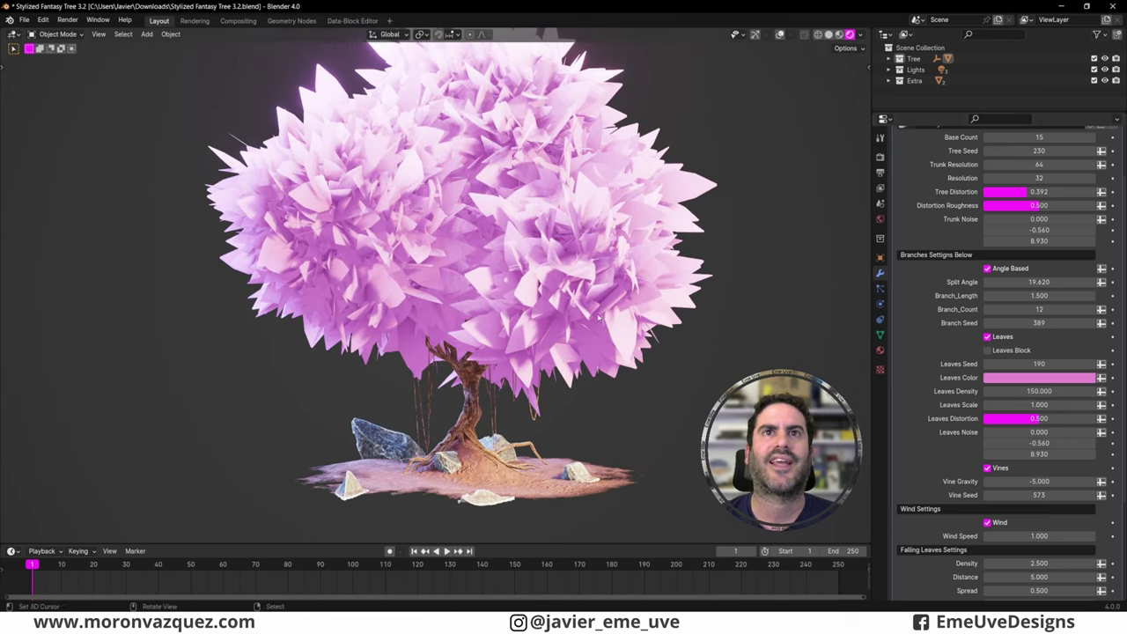
left_click(1039, 404)
type("0.1")
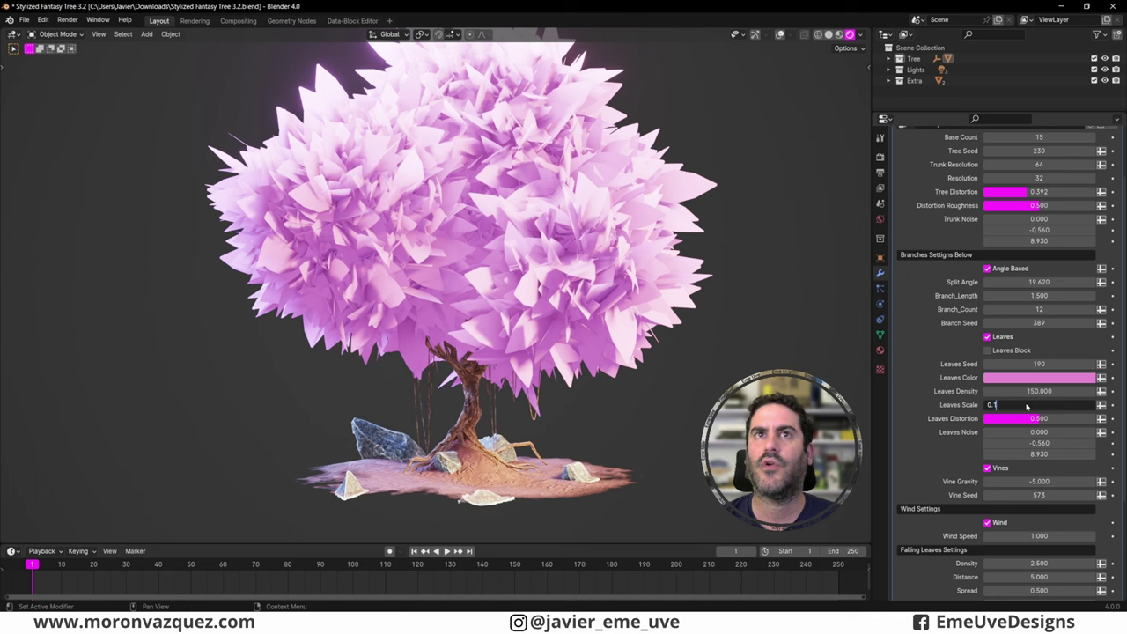
key("Return")
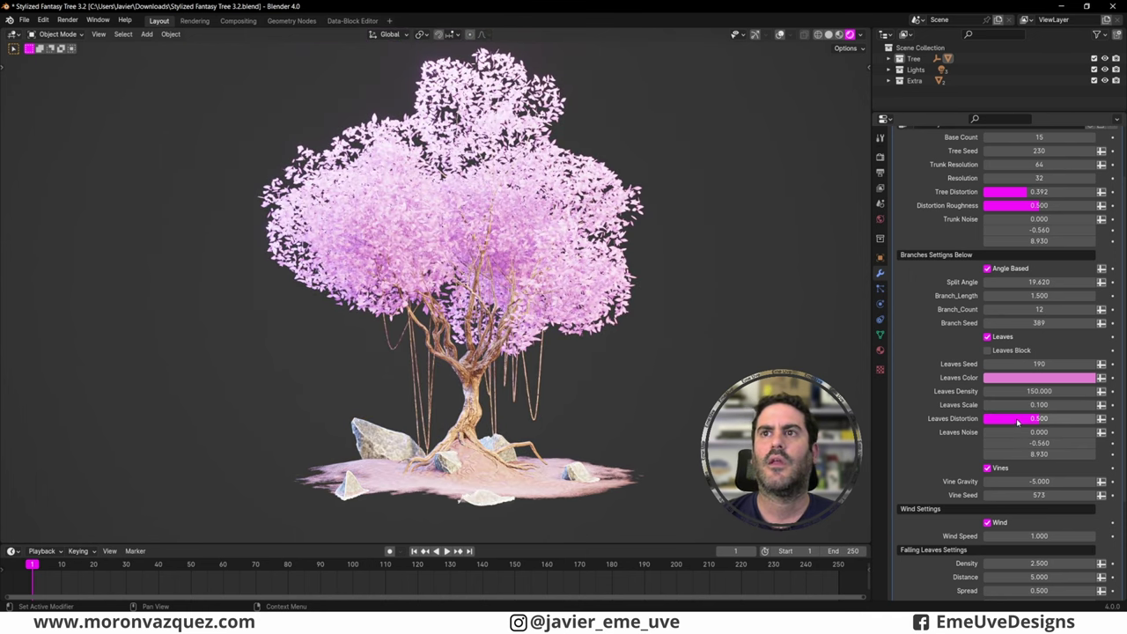
mouse_move(1039, 420)
left_mouse_down()
mouse_move(1009, 420)
mouse_move(1039, 420)
left_mouse_up()
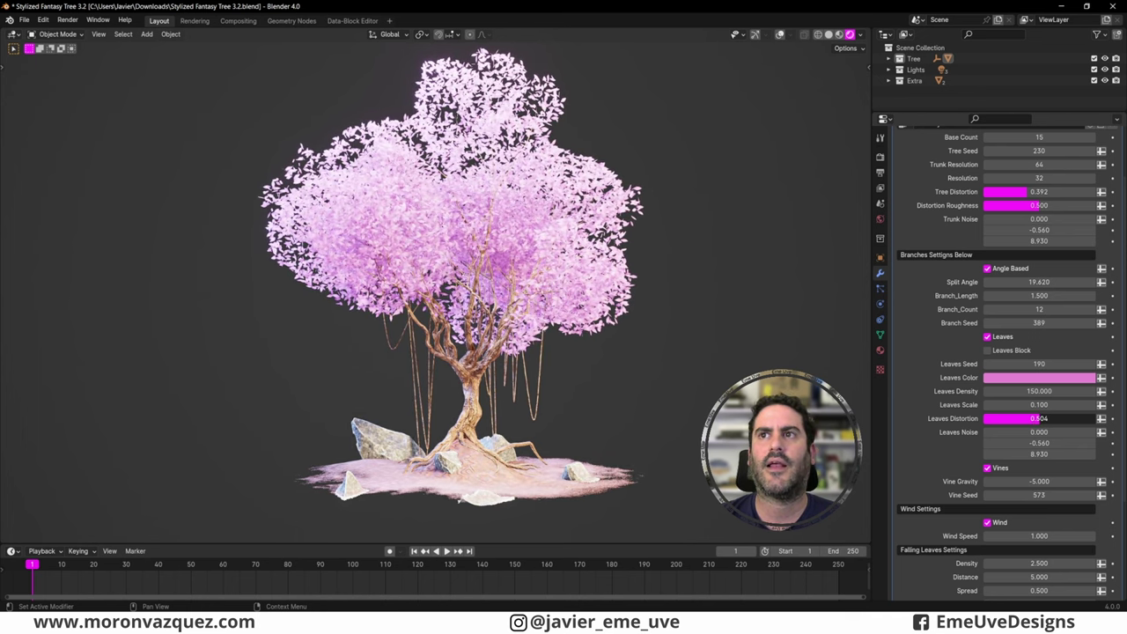
left_click_drag(1039, 419, 1042, 420)
key("space")
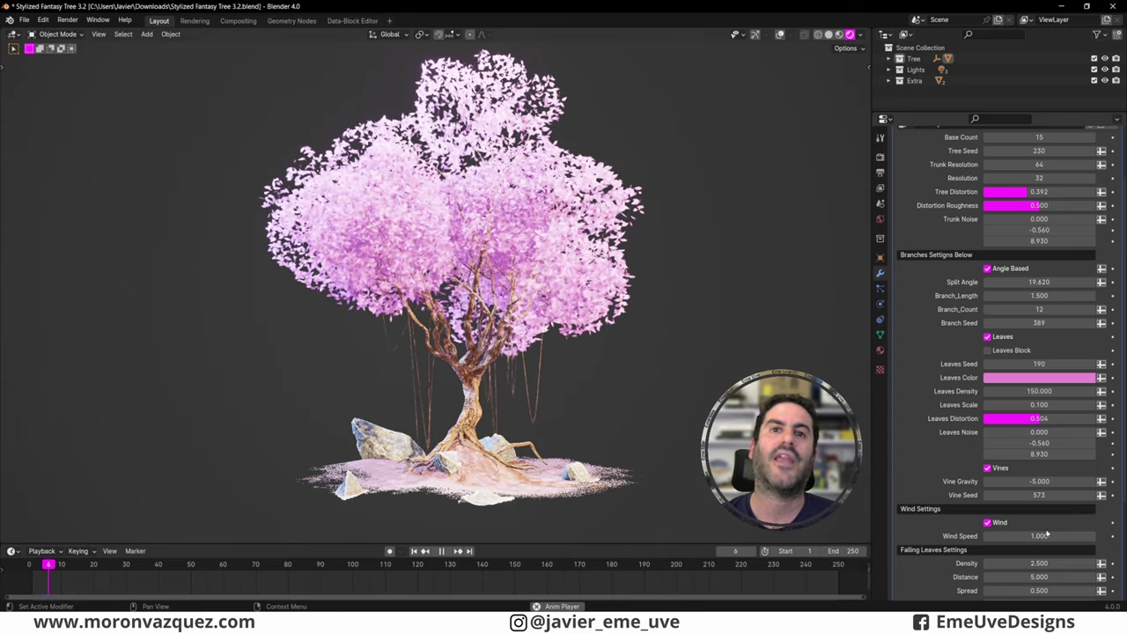
Step: Scroll the modifier panel down to the Falling Leaves Settings
scroll(1046, 498, "down", 1)
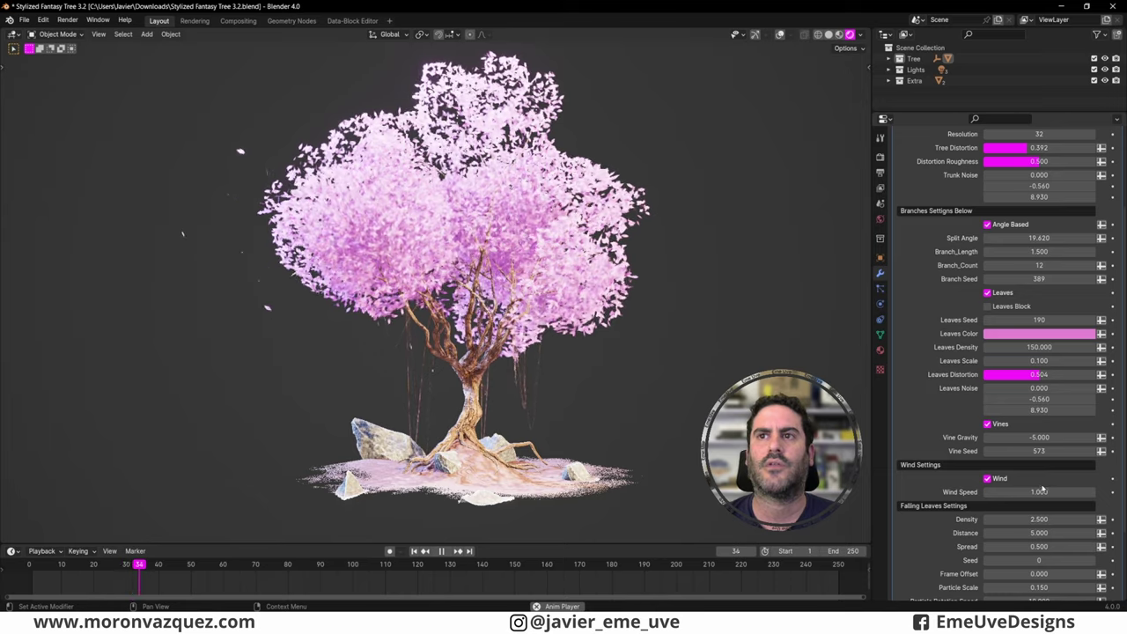
scroll(1053, 488, "down", 1)
scroll(1061, 476, "down", 2)
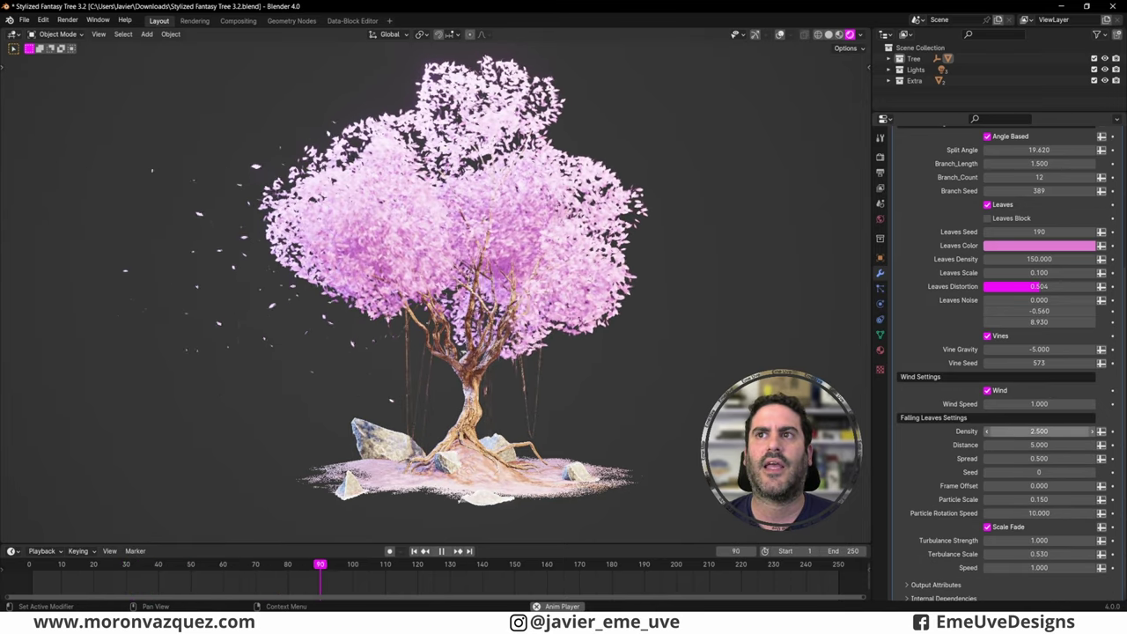
Step: Test falling leaves Density values of 1 and then 10
left_click(1017, 432)
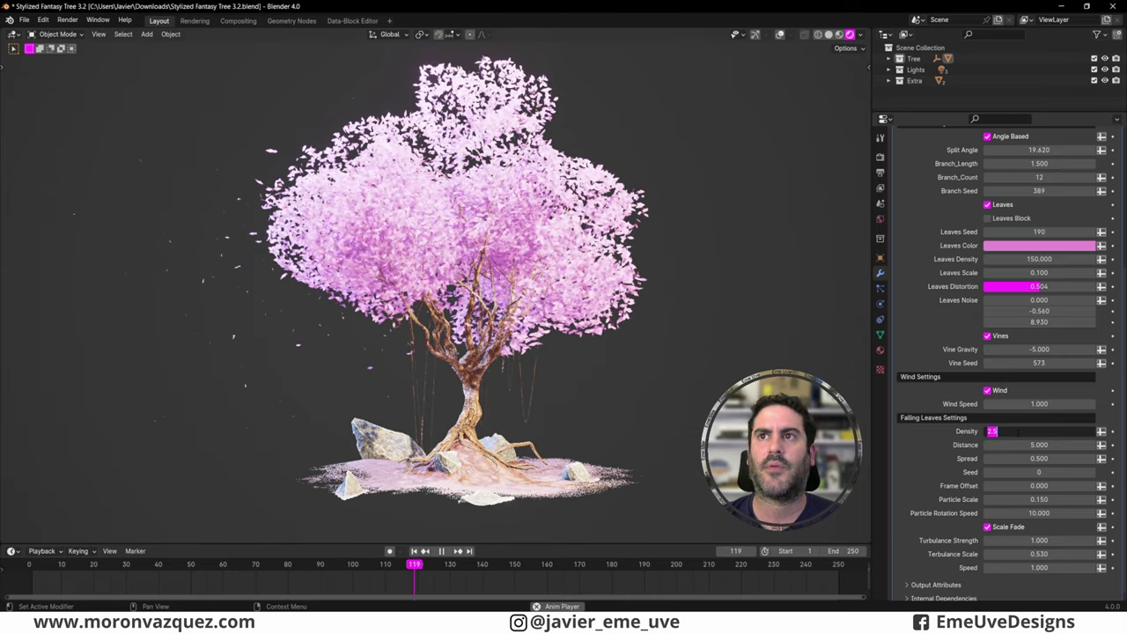
type("1")
key("Return")
double_click(1017, 432)
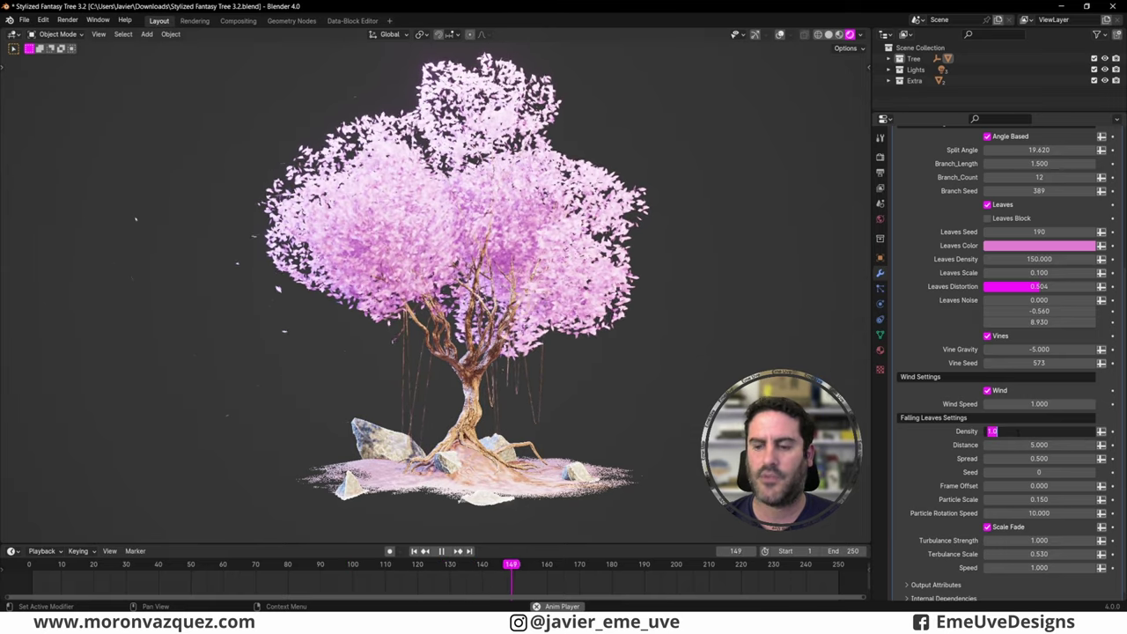
type("10")
key("Return")
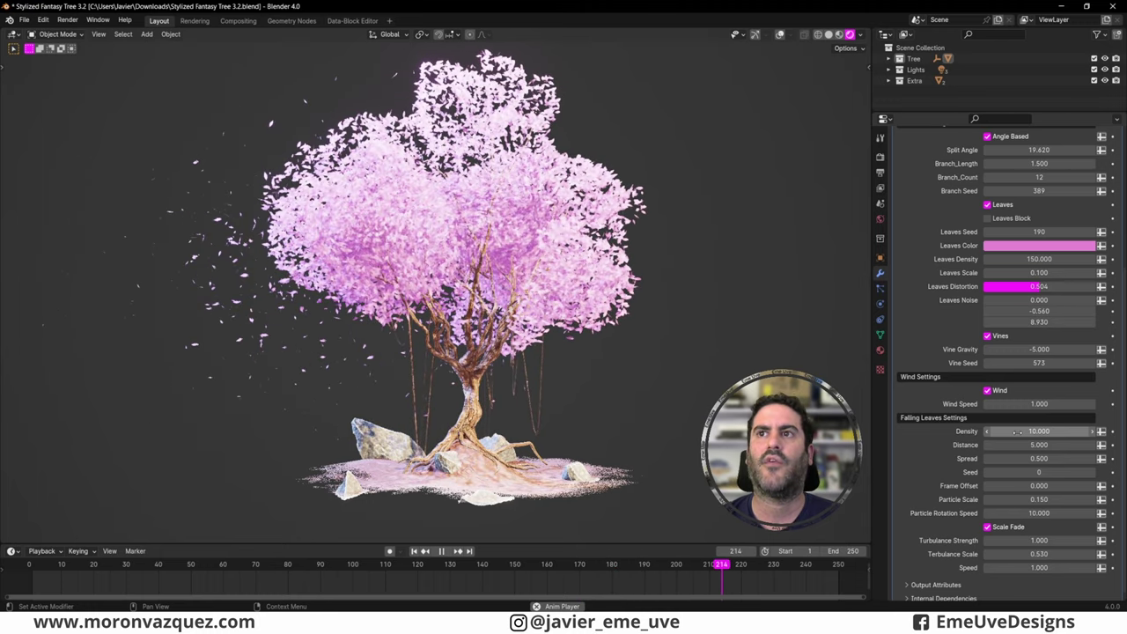
Step: Set falling leaves Density to 2.5 and their Seed to 30
double_click(1015, 432)
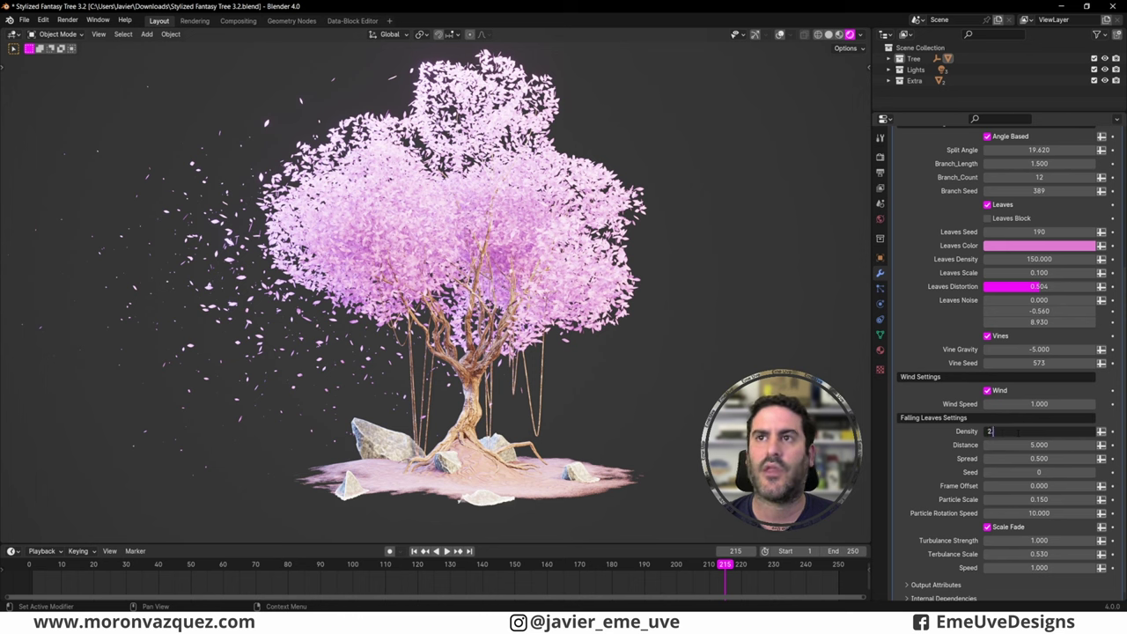
type(".5")
key("Return")
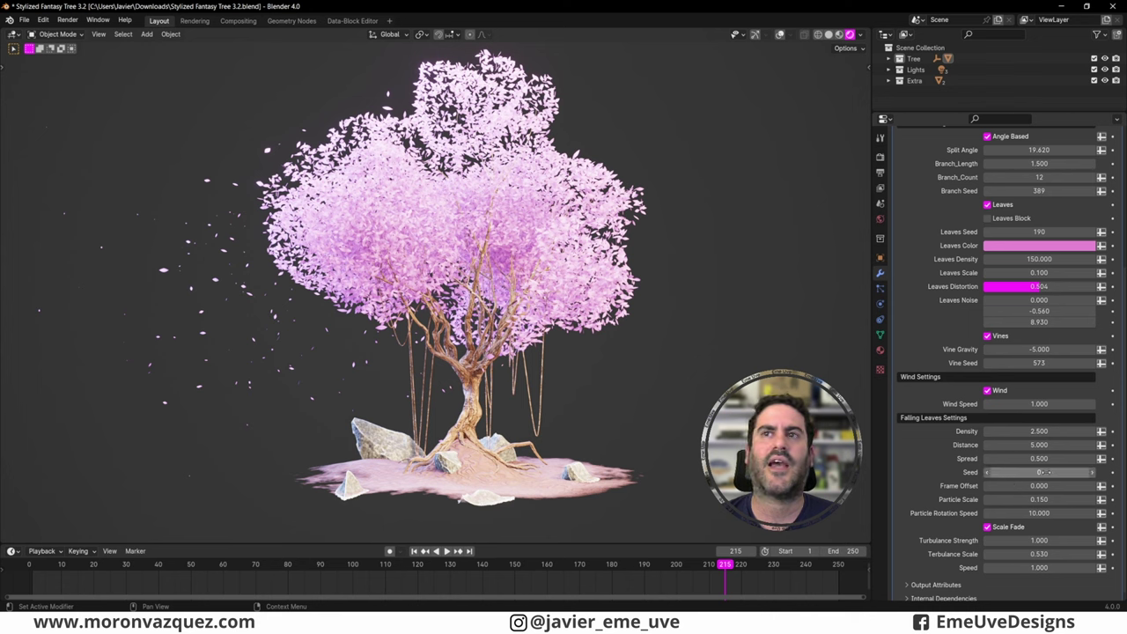
left_click_drag(1048, 472, 1065, 472)
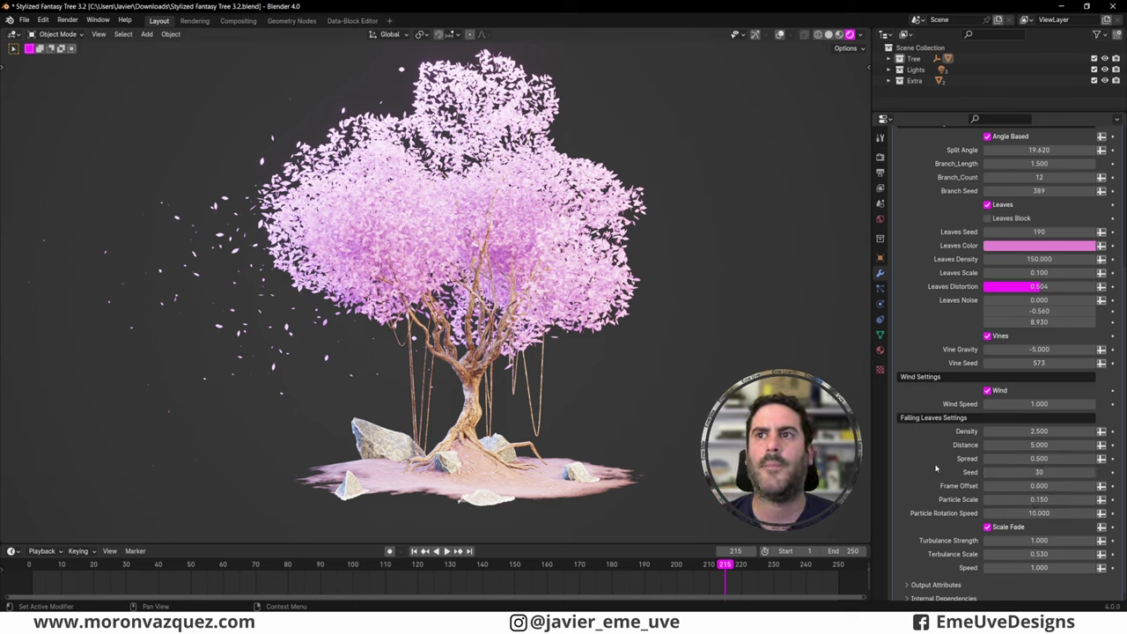
scroll(956, 458, "down", 1)
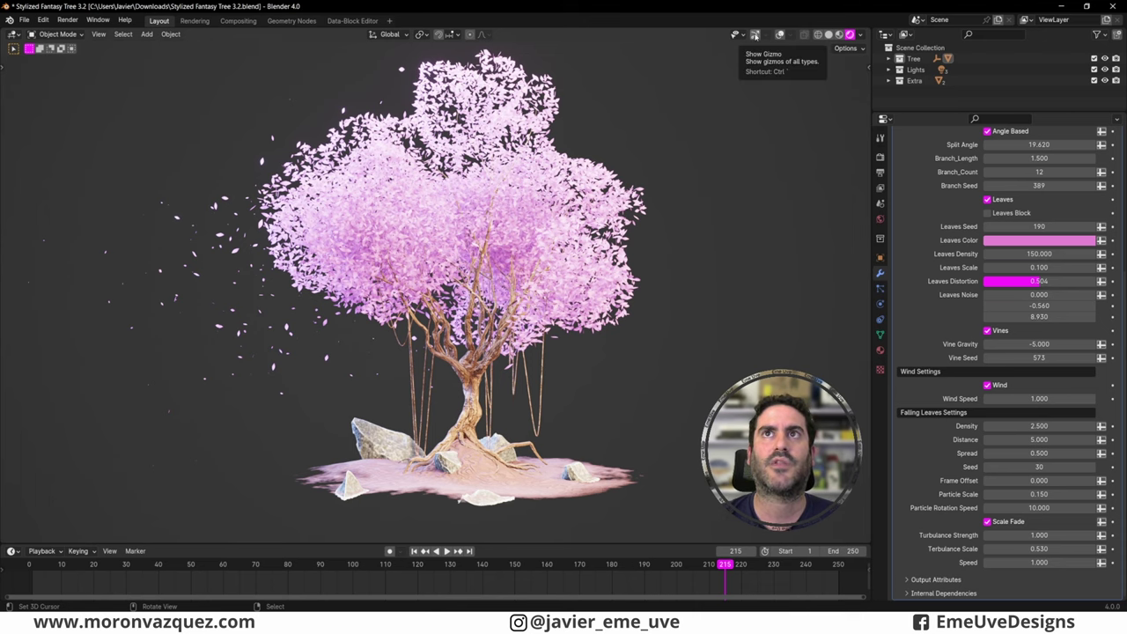
Step: Turn on viewport gizmos and overlays and orbit around the scene
left_click(756, 35)
left_click(779, 35)
mouse_move(696, 211)
middle_mouse_down()
mouse_move(683, 225)
mouse_move(399, 164)
middle_mouse_up()
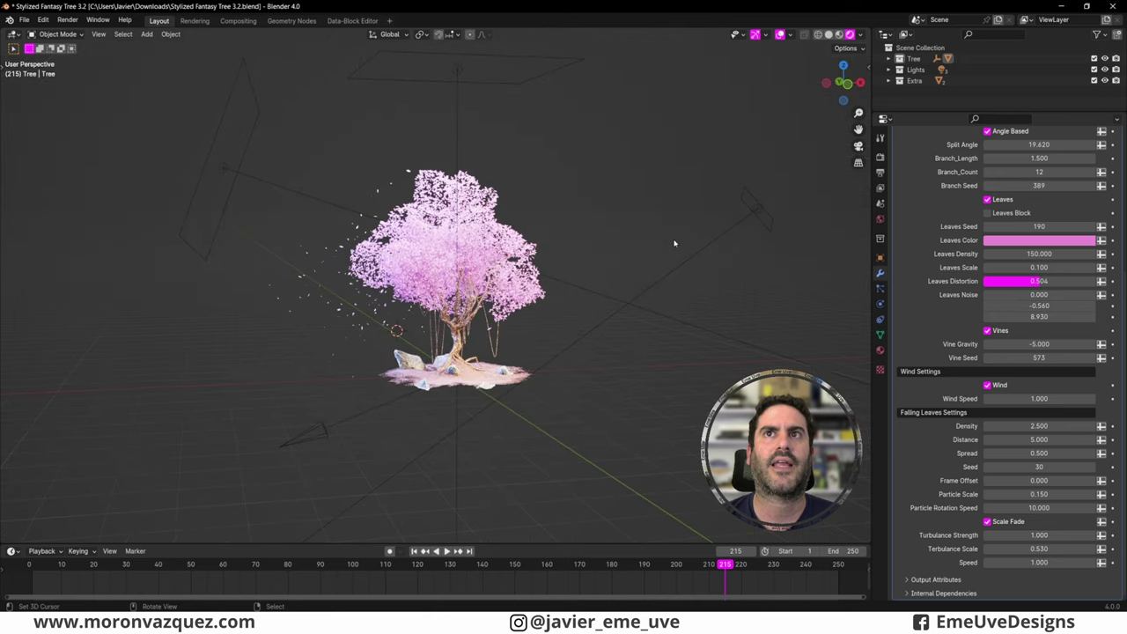
middle_click_drag(298, 181, 245, 205)
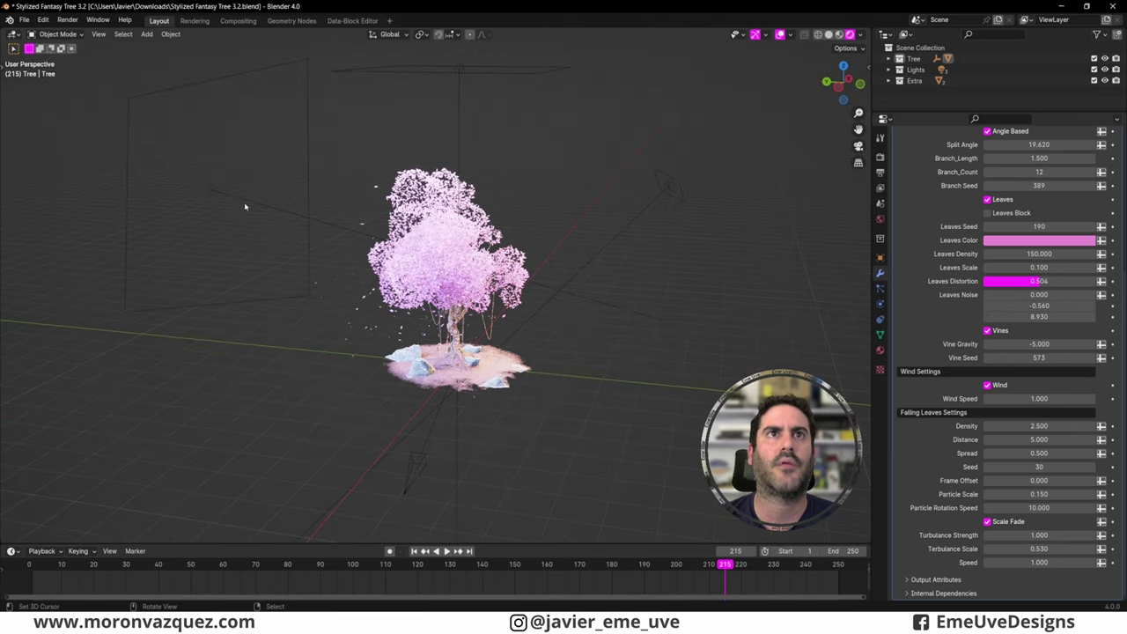
Step: Move the Back area light closer behind the tree, then switch to top view
left_click(243, 203)
key("g")
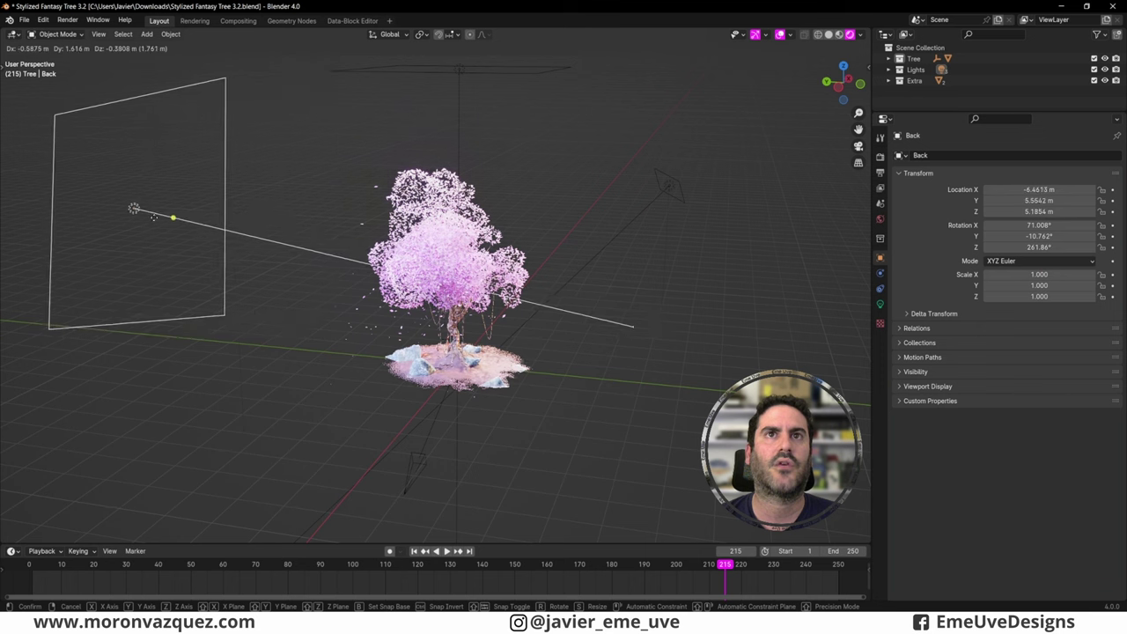
left_click(190, 213)
mouse_move(189, 213)
middle_mouse_down()
mouse_move(264, 229)
mouse_move(522, 243)
middle_mouse_up()
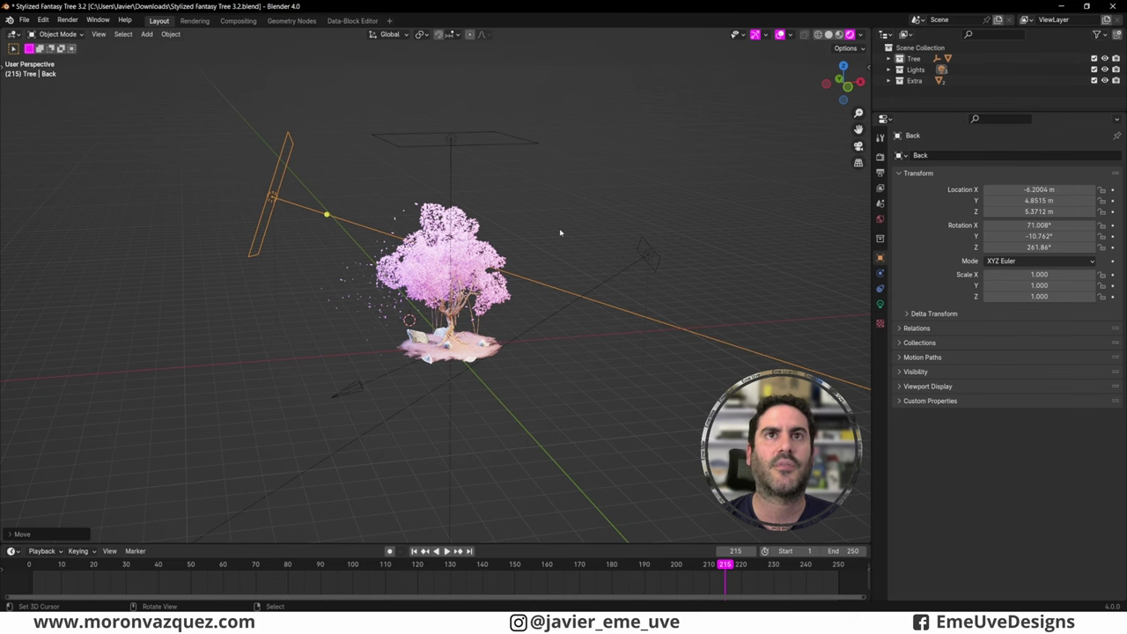
key("KP_7")
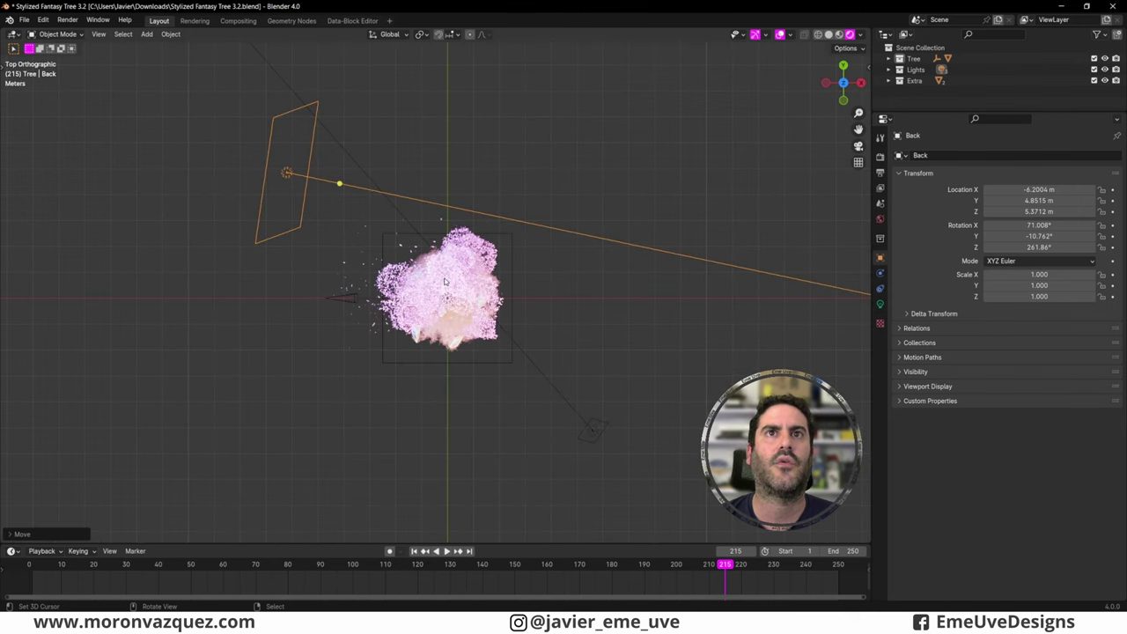
Step: Duplicate the tree five times, placing the copies in a ring around the original
left_click(444, 282)
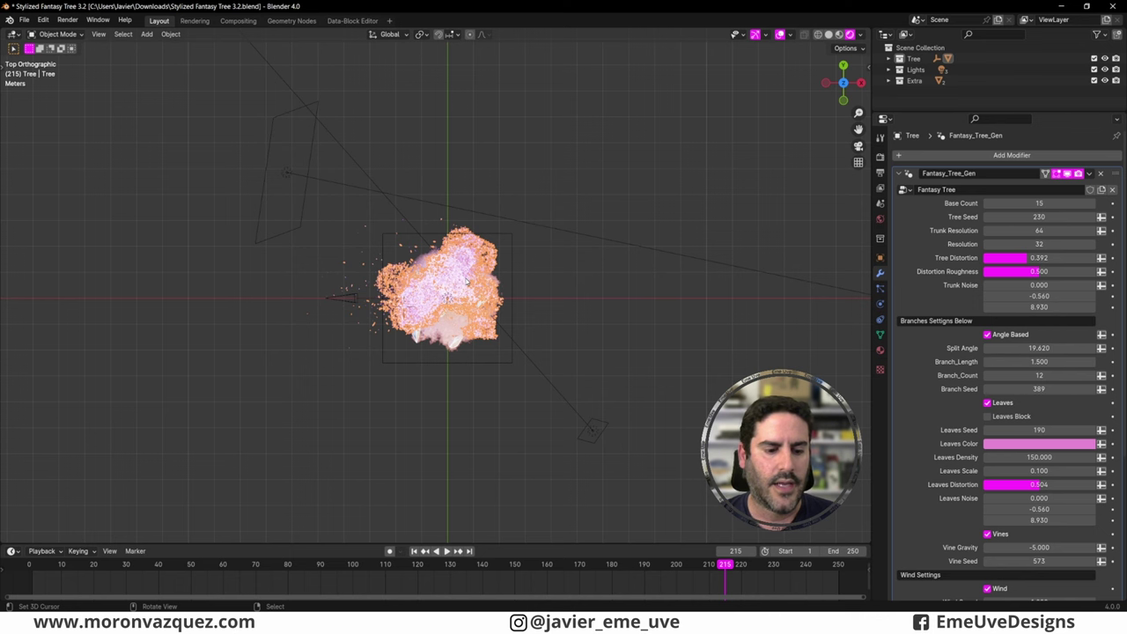
key("shift+d")
left_click(285, 169)
key("shift+d")
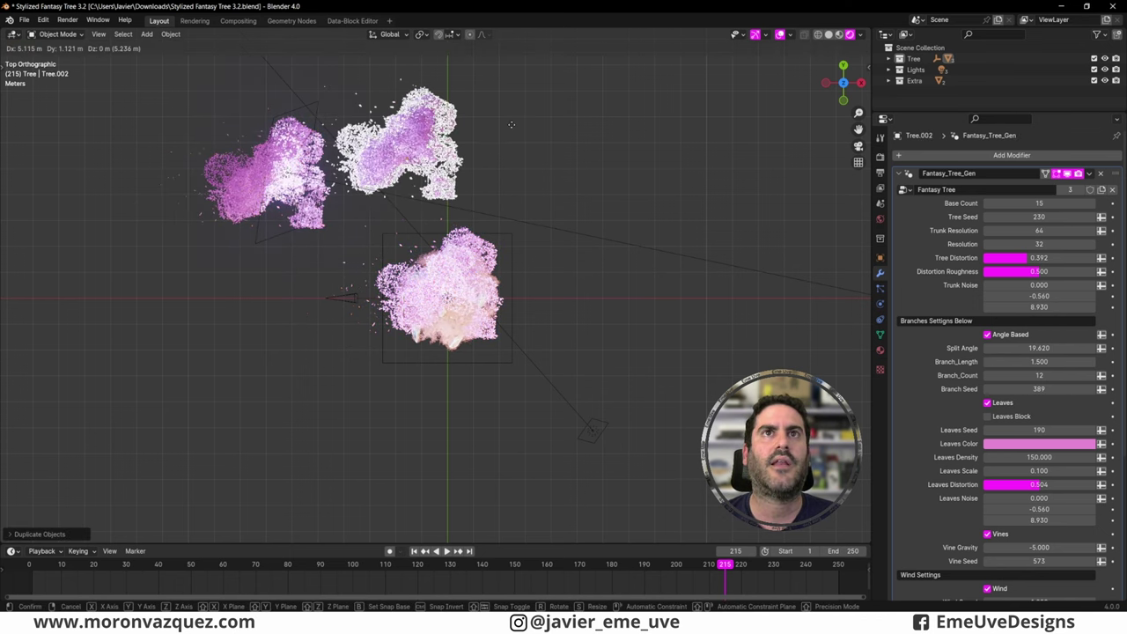
left_click(651, 117)
key("shift+d")
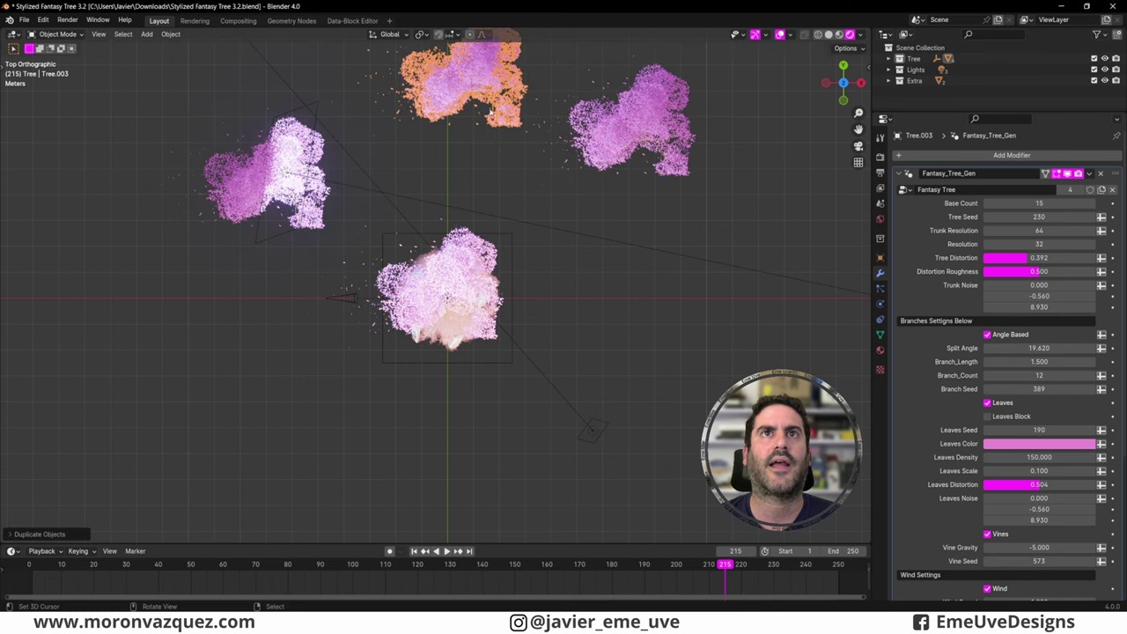
left_click(326, 51)
key("shift+d")
left_click(608, 242)
key("shift+d")
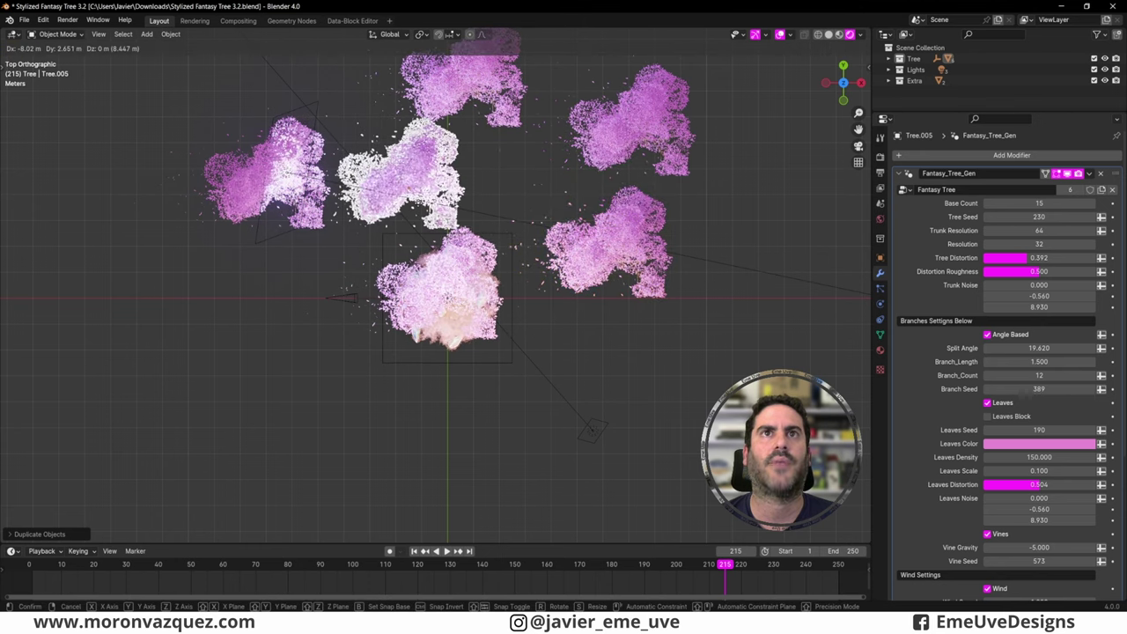
left_click(441, 172)
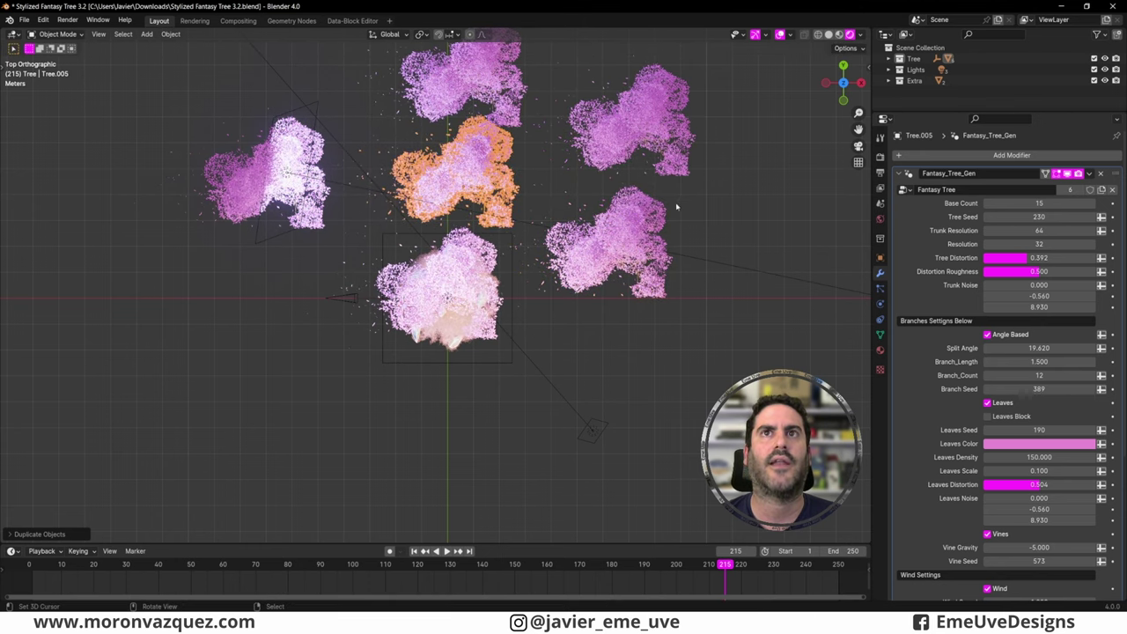
middle_click_drag(710, 186, 699, 261, "shift")
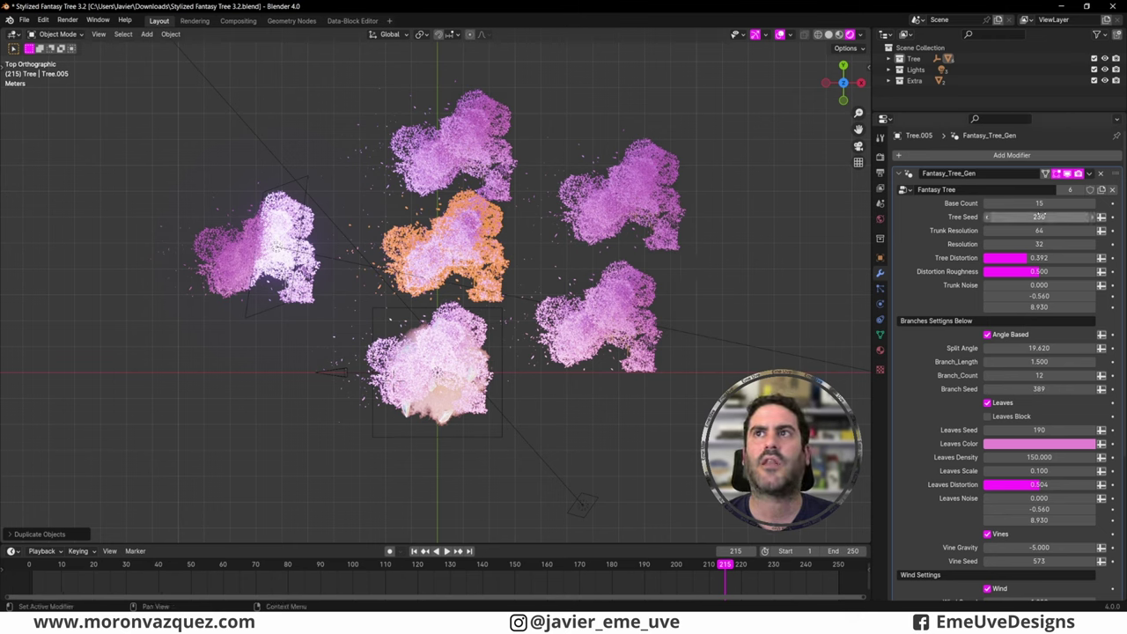
Step: Set the centre tree's Tree Seed to 162, reseed the upper-right copy, and set the left copy to 197
left_click_drag(1040, 216, 956, 225)
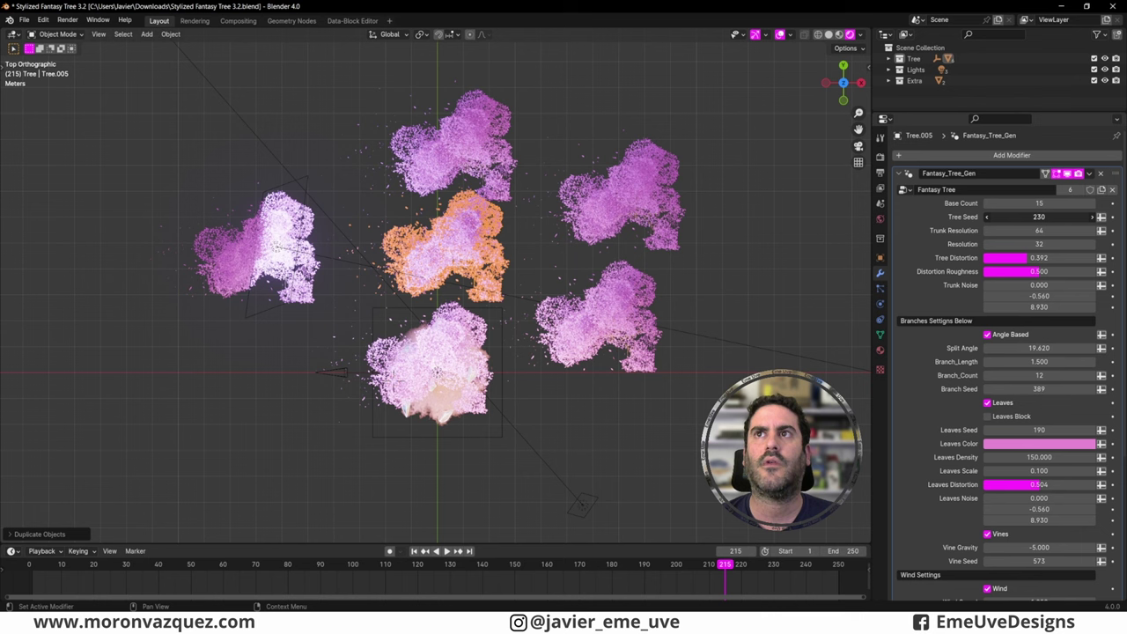
left_click(628, 298)
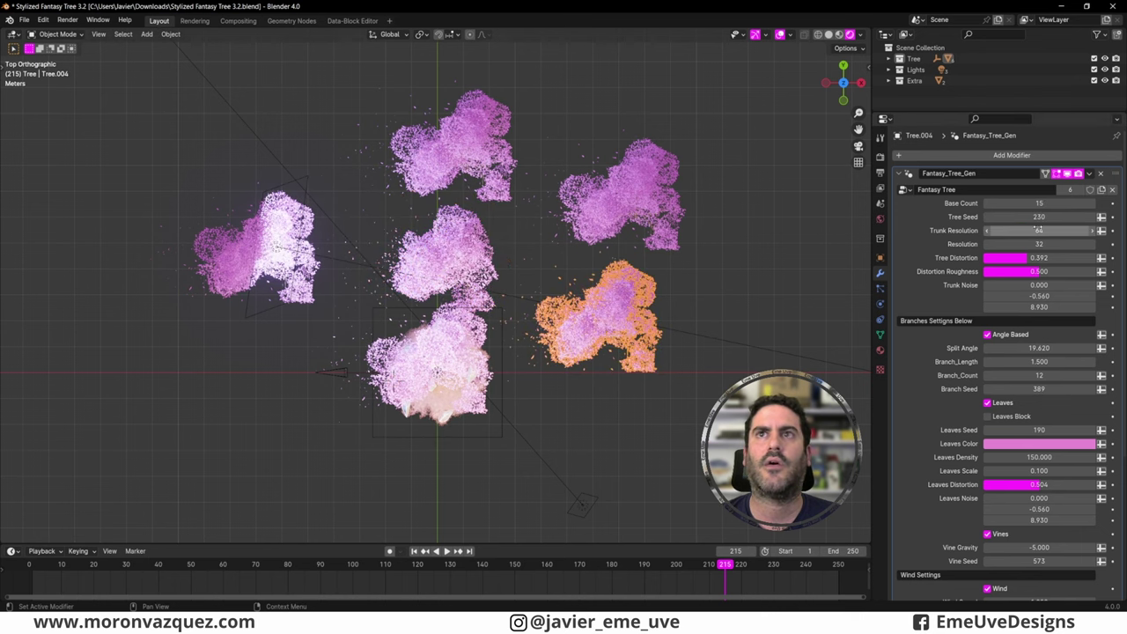
left_click(685, 210)
left_click_drag(1046, 216, 1022, 217)
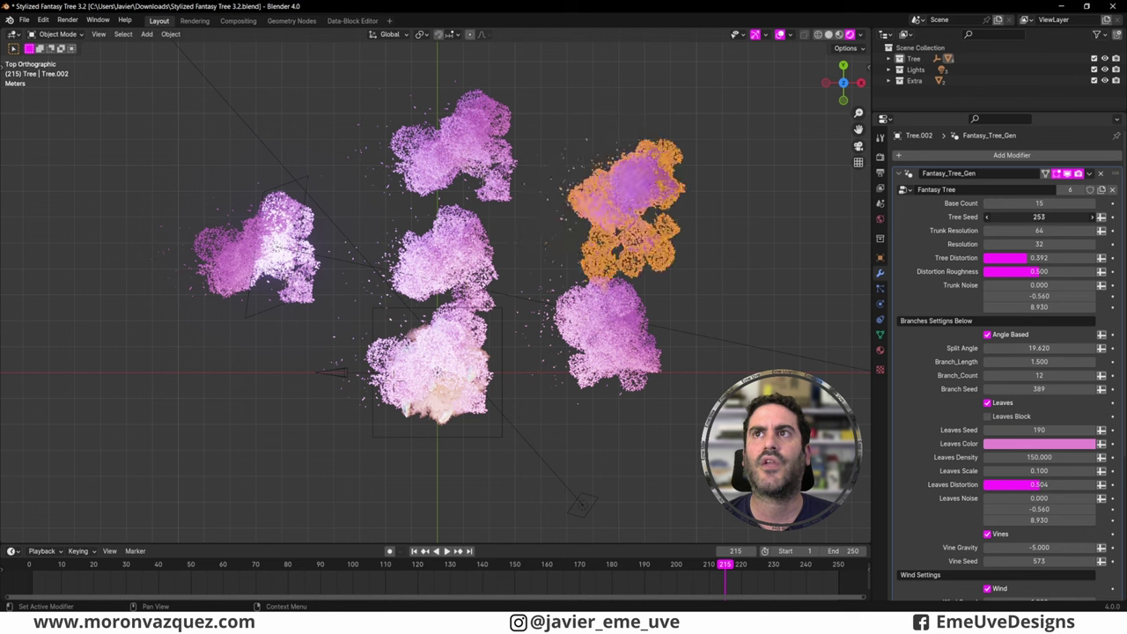
left_click(423, 184)
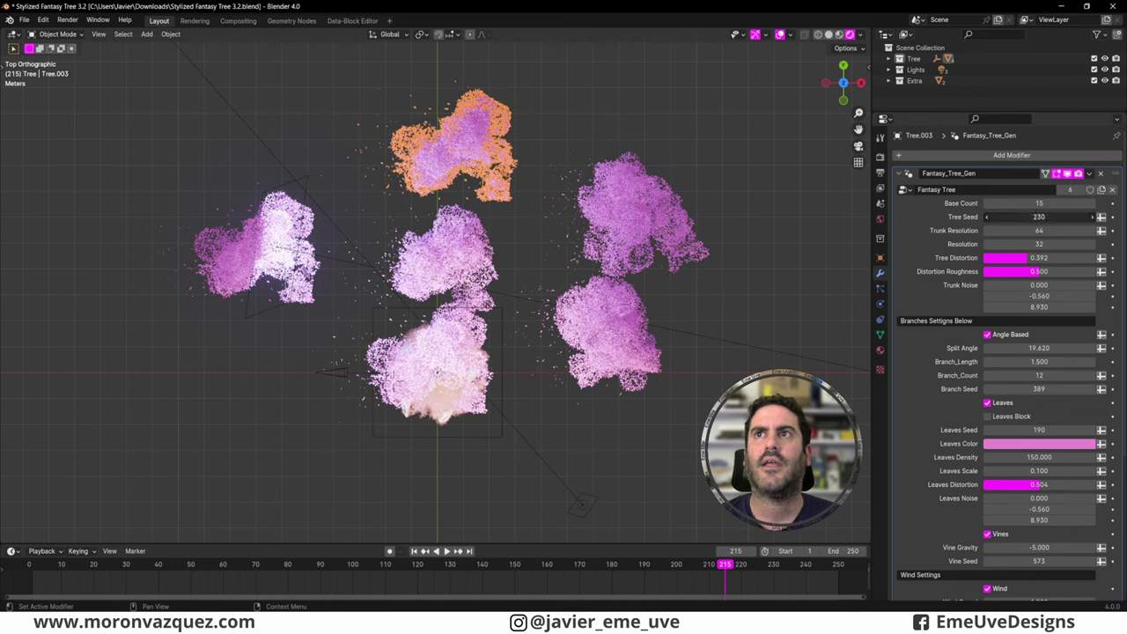
left_click(280, 238)
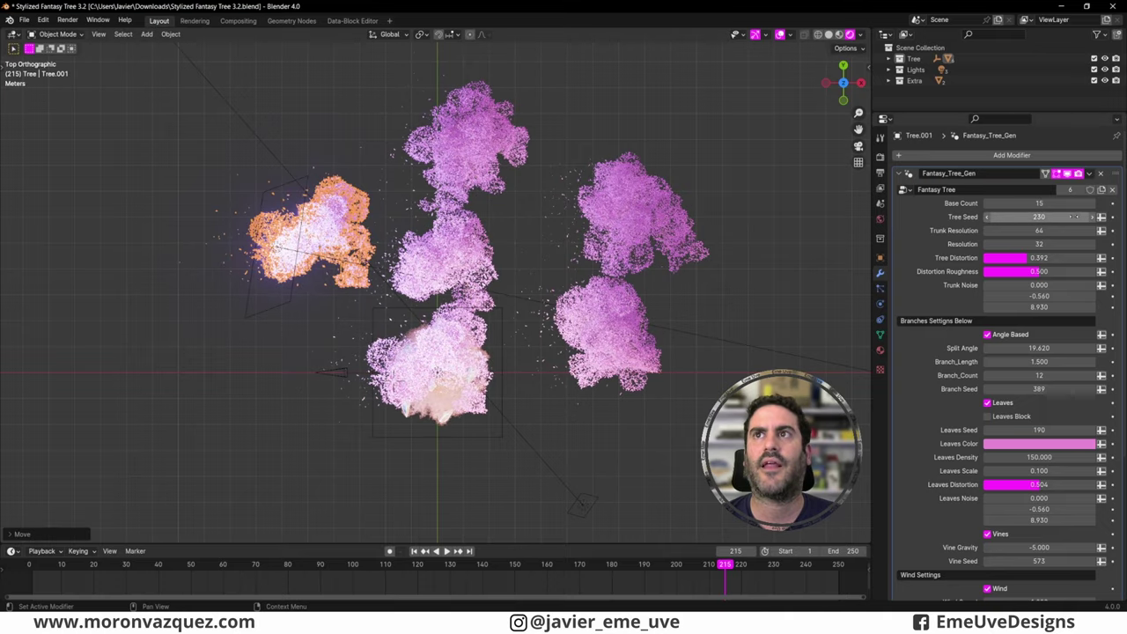
left_click_drag(1076, 217, 1043, 216)
Step: Lower the right tree's Tree Seed to 175
middle_click_drag(740, 300, 736, 186)
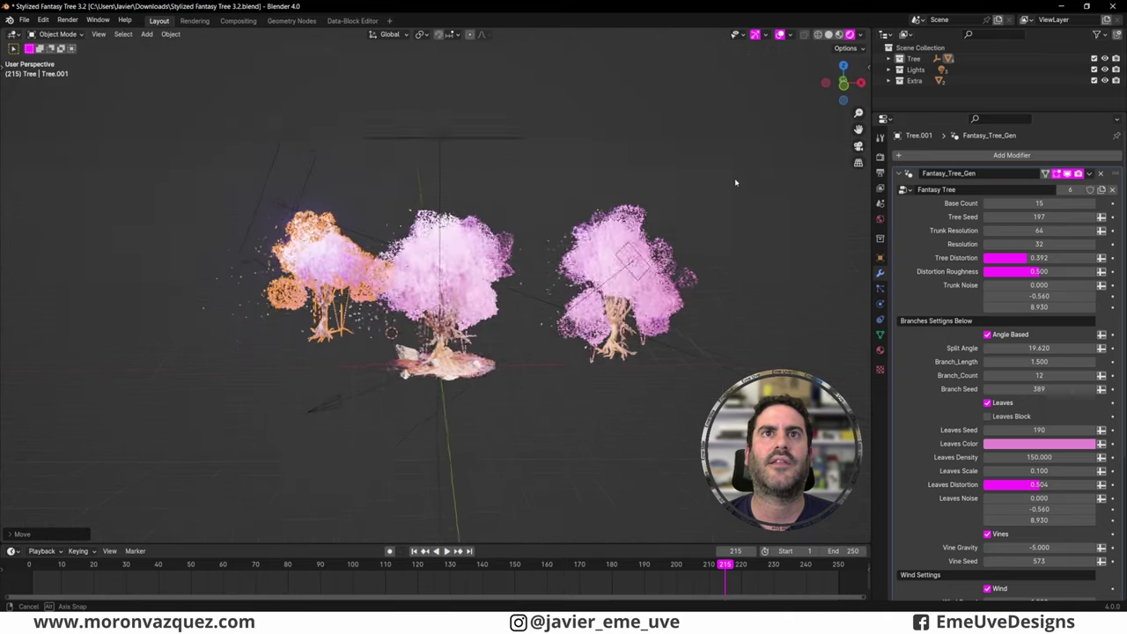
scroll(736, 186, "up", 3)
scroll(736, 186, "up", 1)
scroll(736, 186, "up", 2)
middle_click_drag(736, 186, 705, 190)
left_click(704, 189)
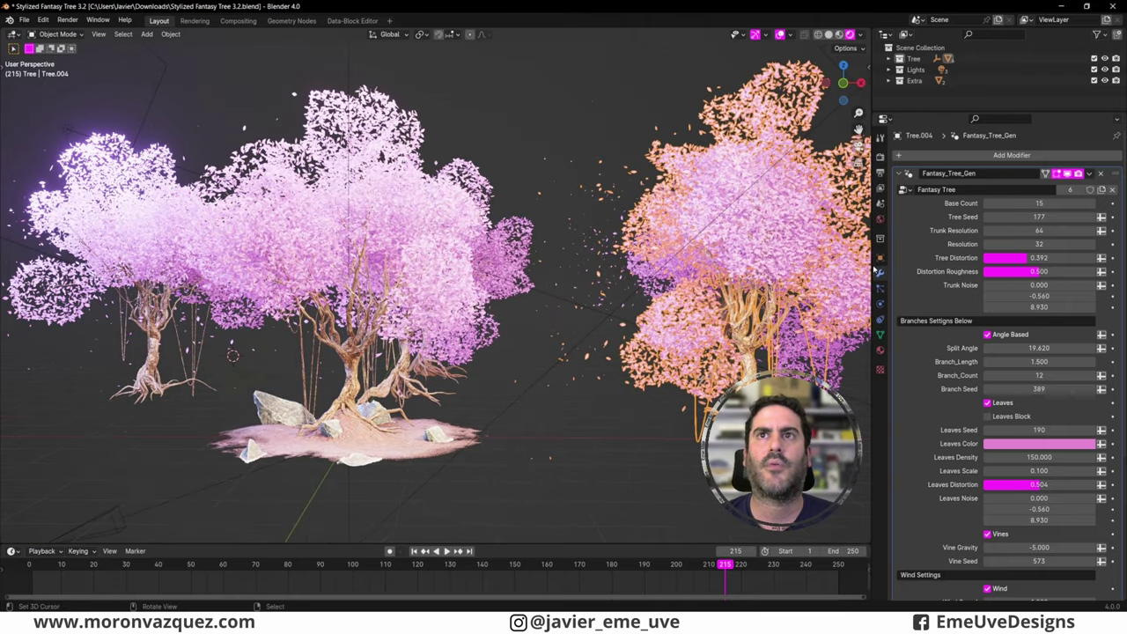
left_click(987, 216)
middle_click_drag(669, 264, 707, 298)
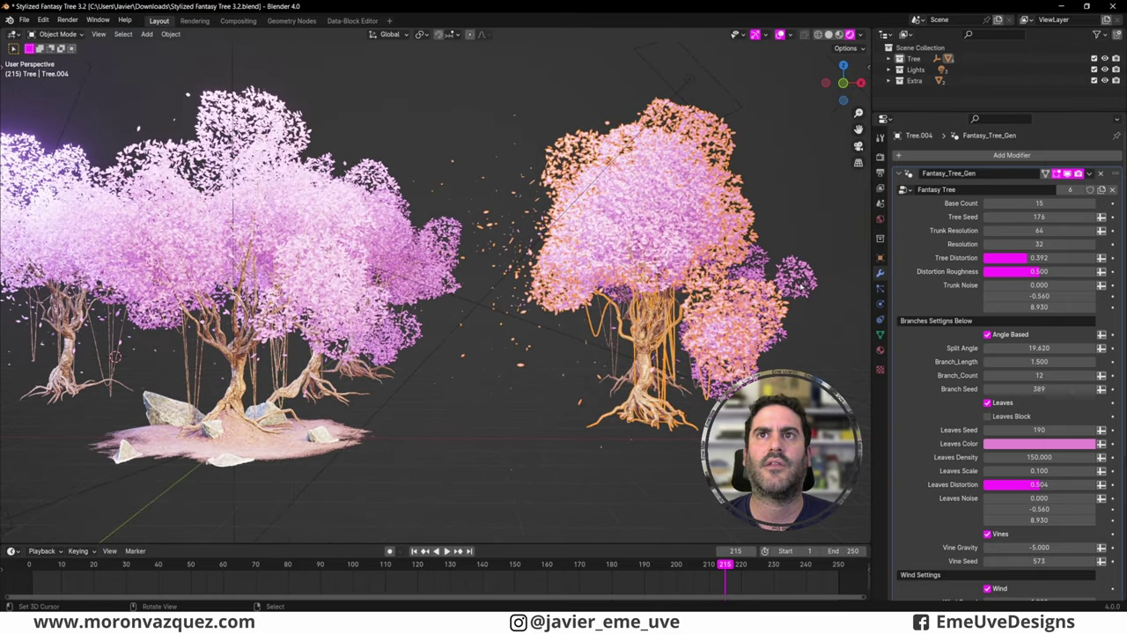
left_click(988, 217)
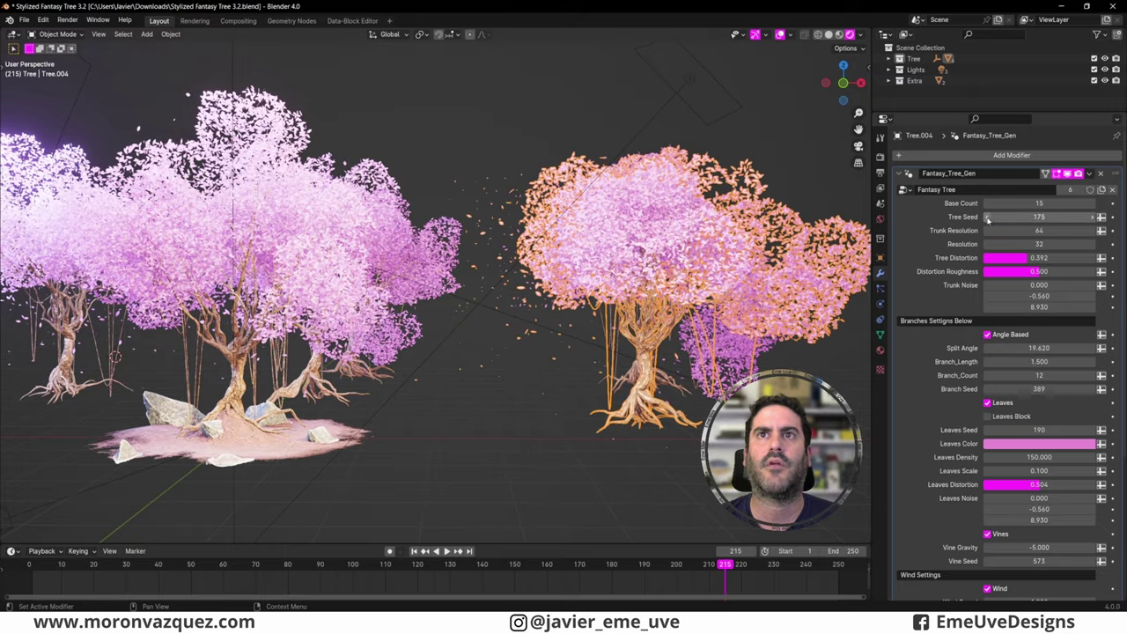
Step: Bring the left tree group into view and select the rocks
middle_click_drag(558, 353, 544, 357)
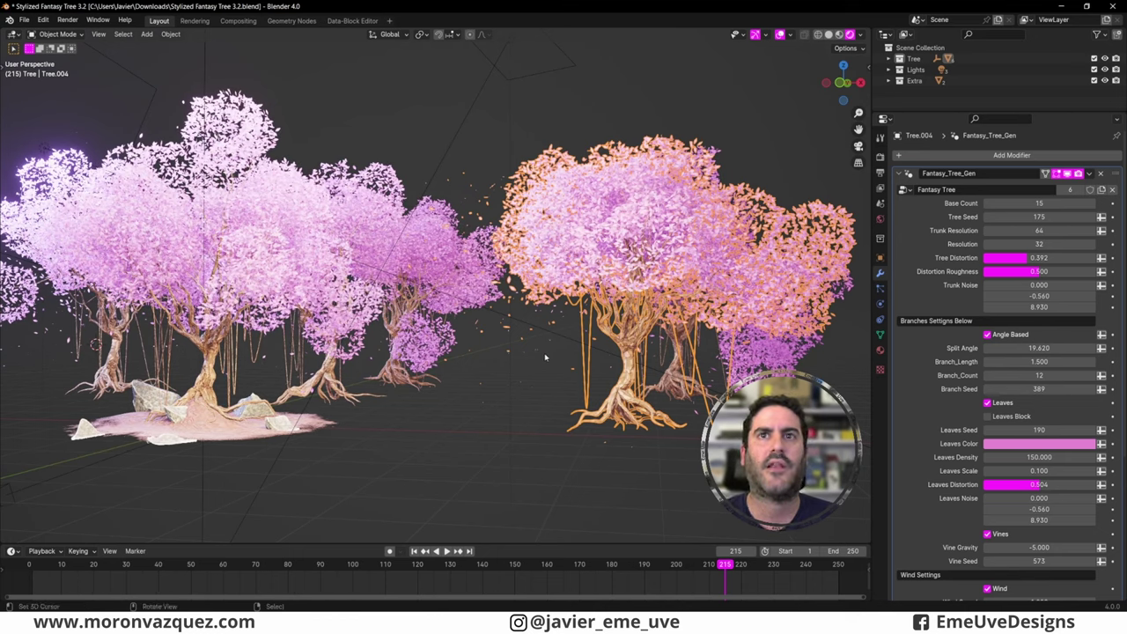
middle_click_drag(519, 313, 311, 412)
left_click(312, 412)
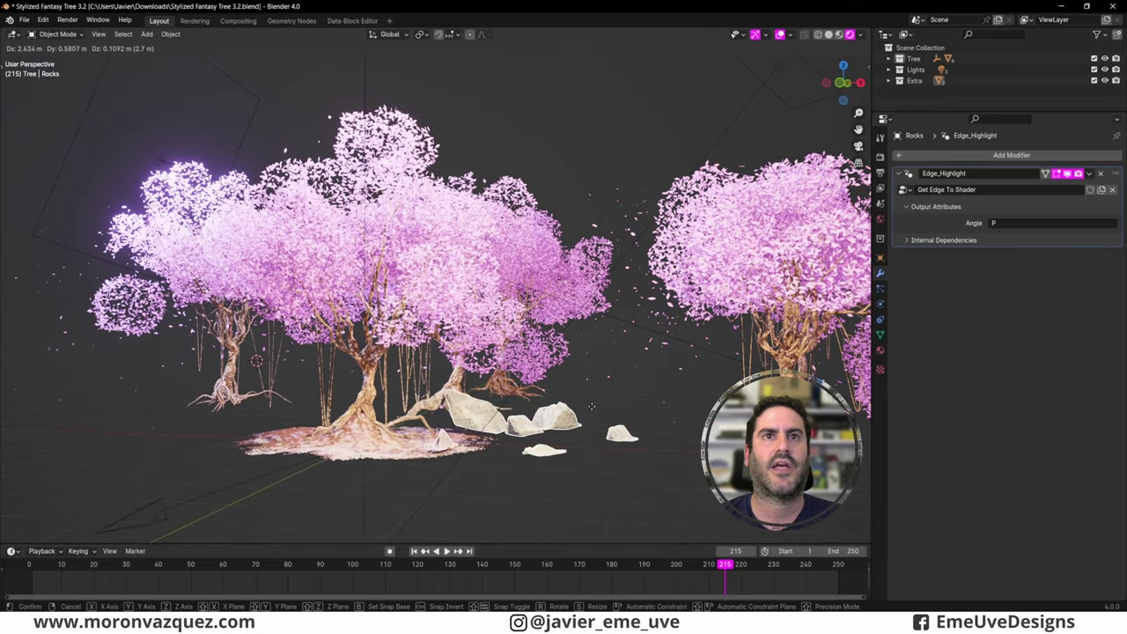
Step: Move the rocks to the right of the tree base and select the ground disc
left_click_drag(312, 411, 581, 421)
left_click(368, 446)
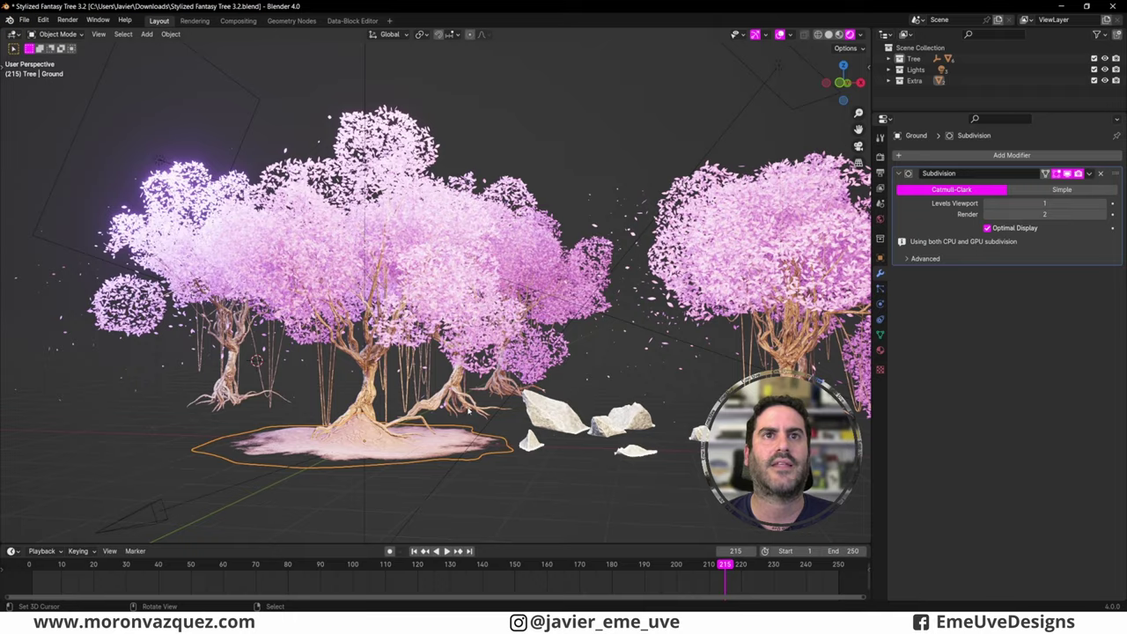
middle_click_drag(467, 409, 455, 455)
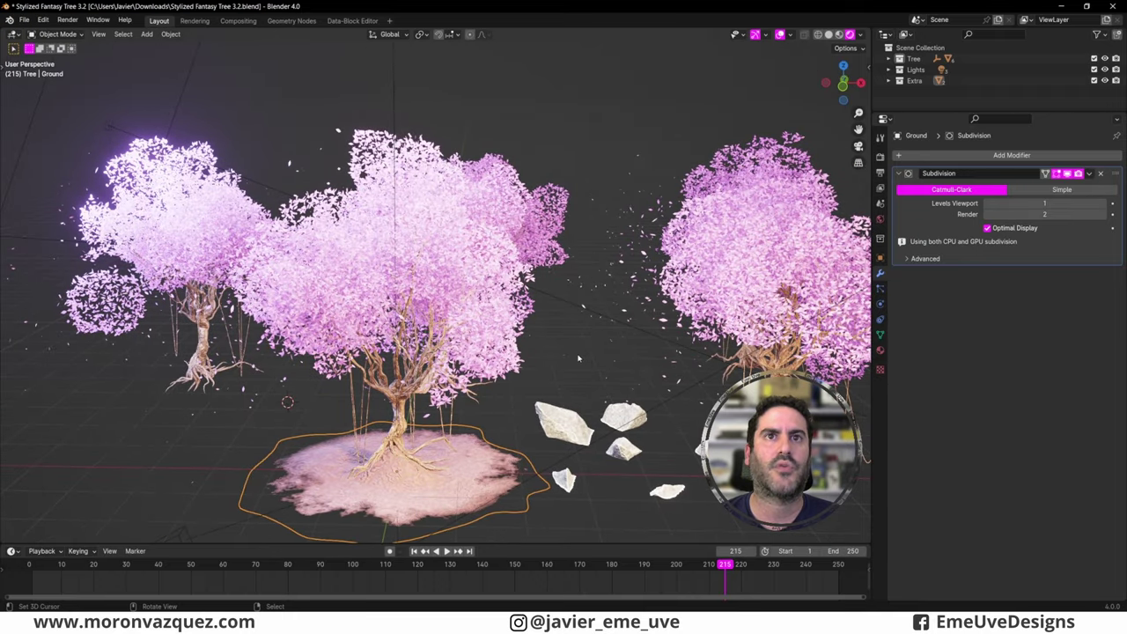
scroll(578, 358, "down", 2)
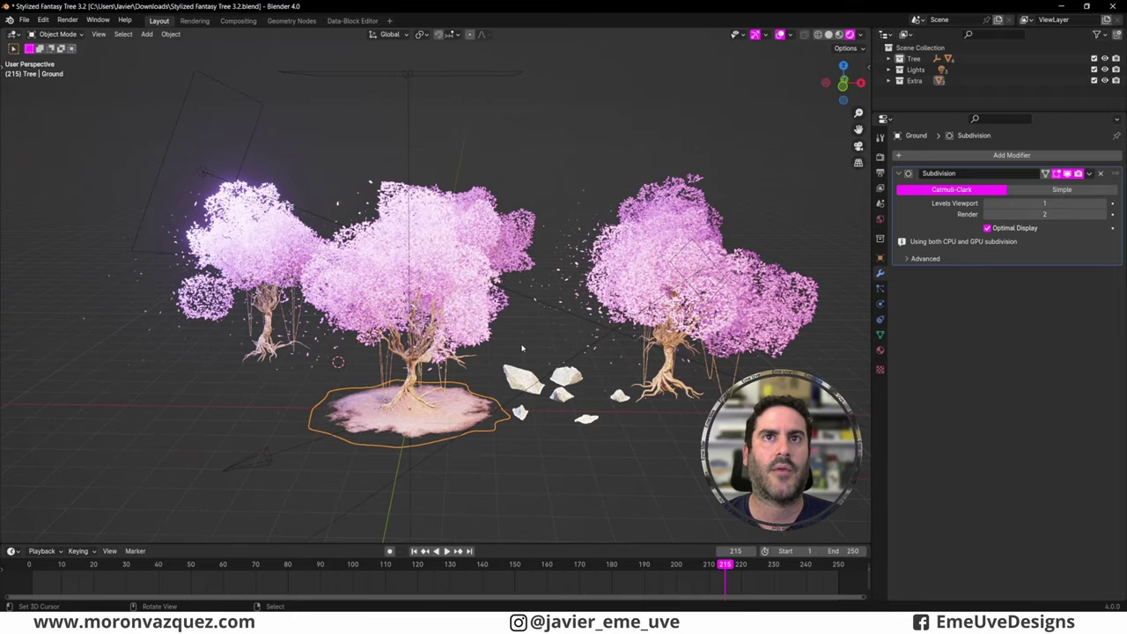
Step: Add a plane, scale it up into a large ground, and lower it beneath the tree roots
key("shift+a")
mouse_move(490, 355)
left_click(566, 357)
key("s")
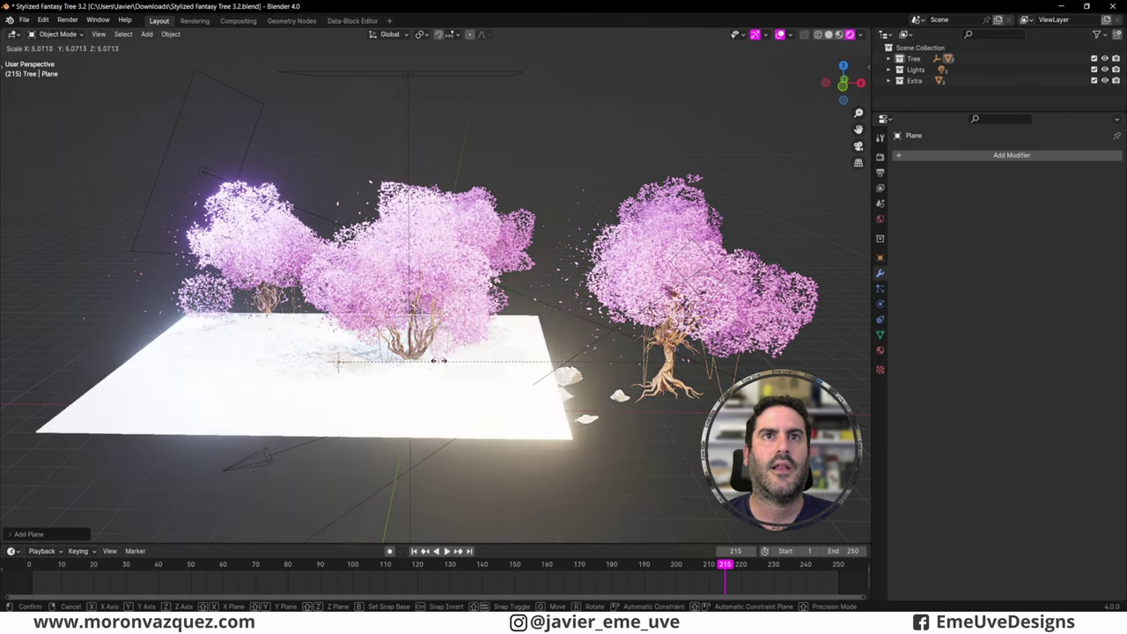
left_click(1, 335)
middle_click_drag(493, 383, 494, 372)
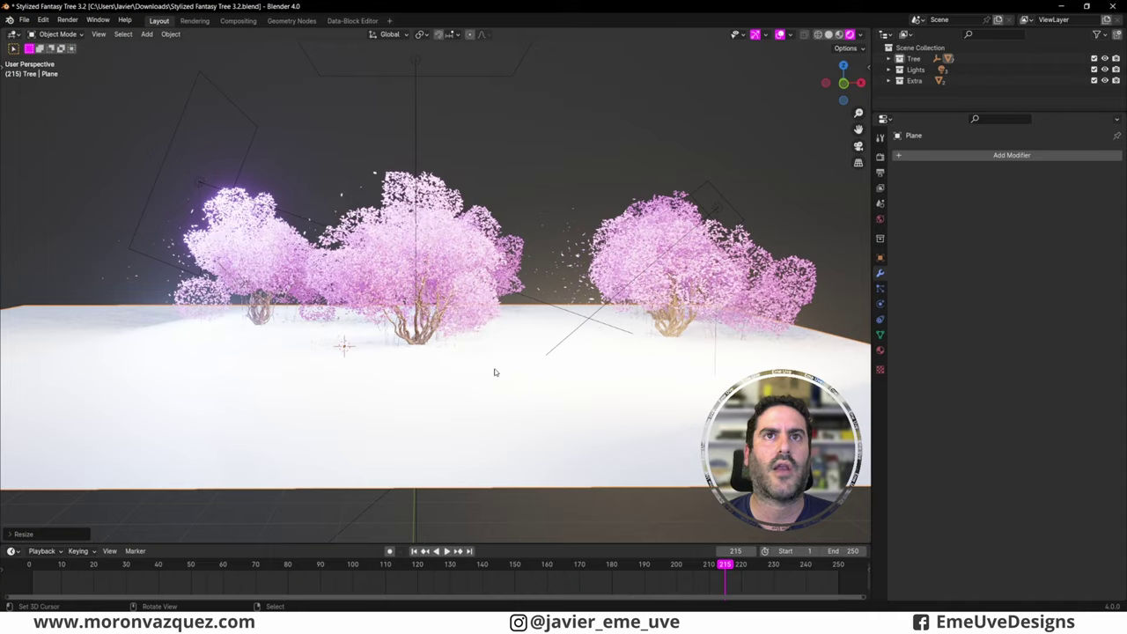
key("g")
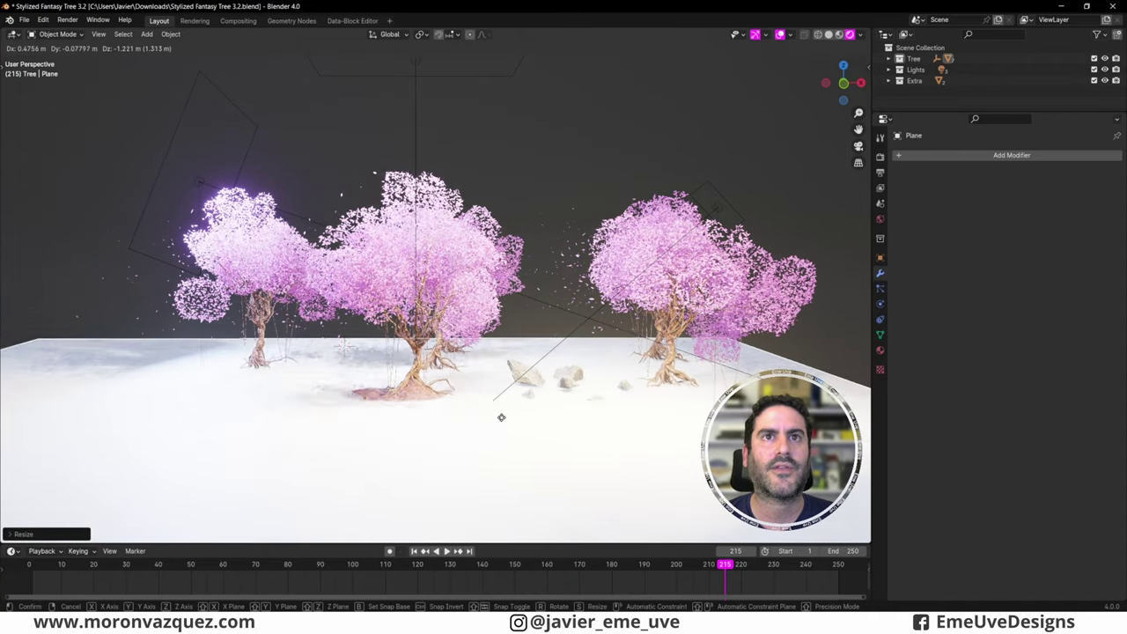
left_click(504, 420)
mouse_move(503, 419)
middle_mouse_down()
mouse_move(502, 432)
mouse_move(256, 362)
middle_mouse_up()
scroll(502, 433, "up", 3)
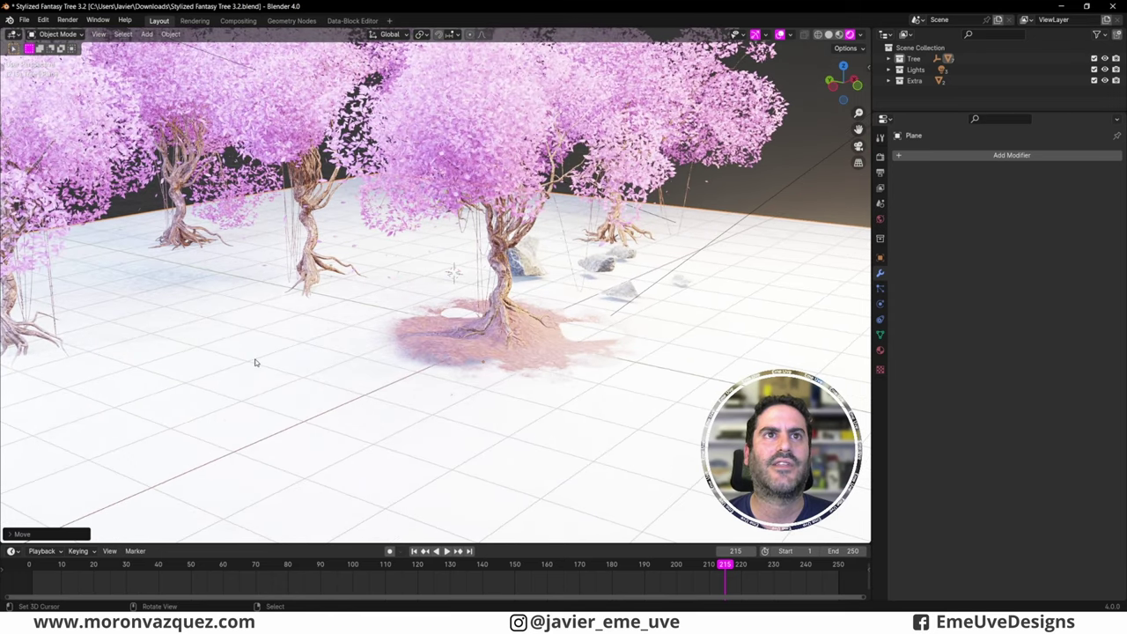
Step: Link the Ground patch's material onto the new plane via Ctrl+L > Link Materials
left_click(421, 334)
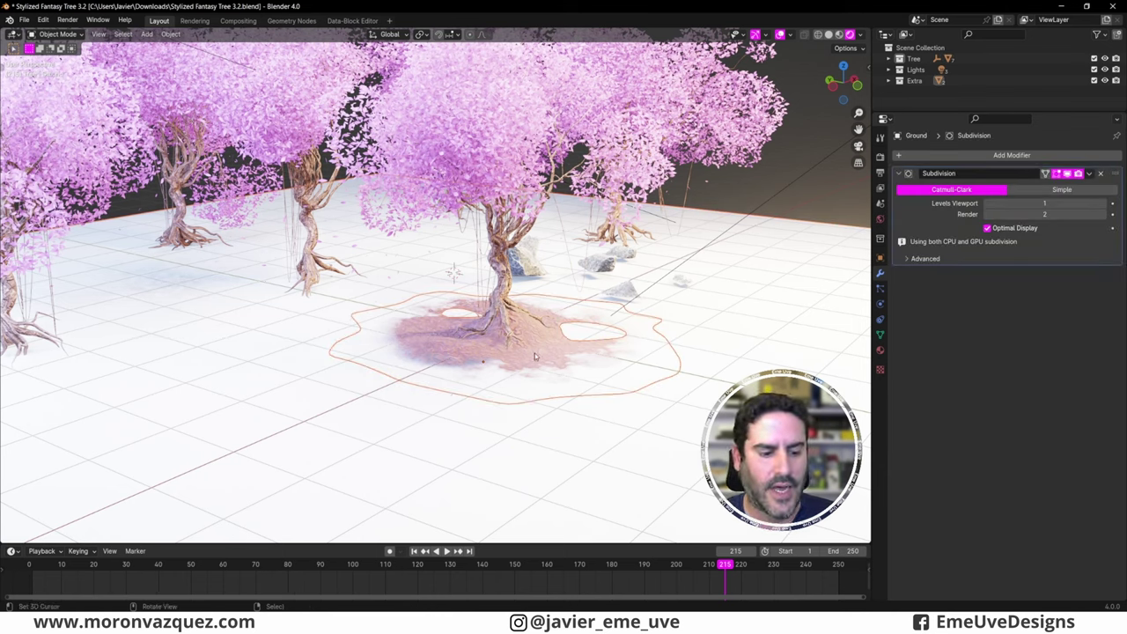
key("ctrl+l")
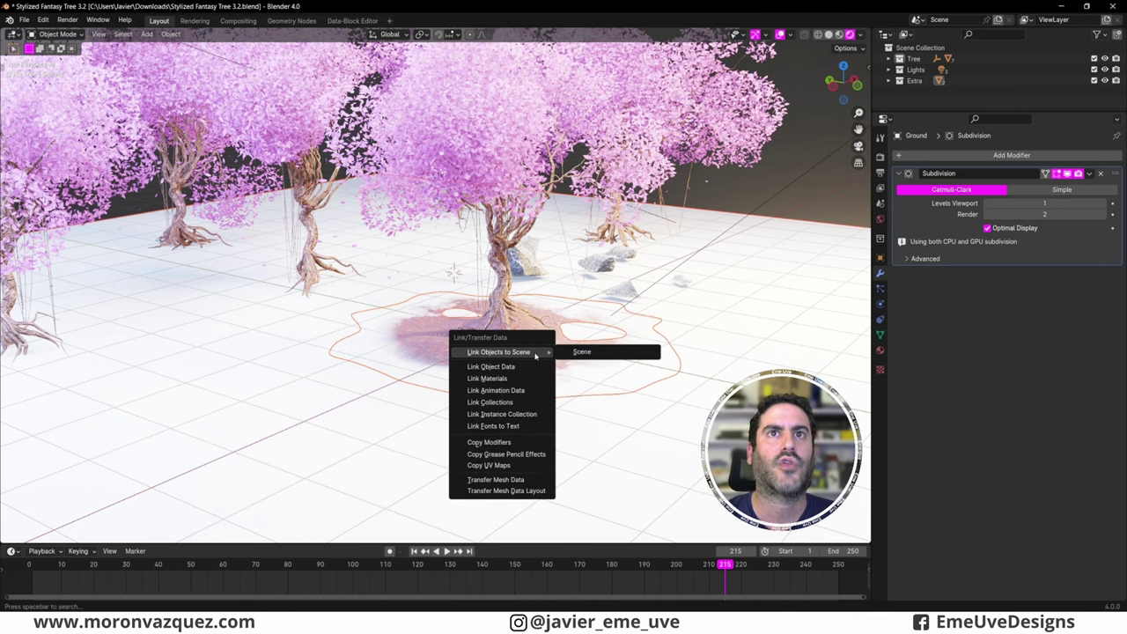
key("Down")
key("Down")
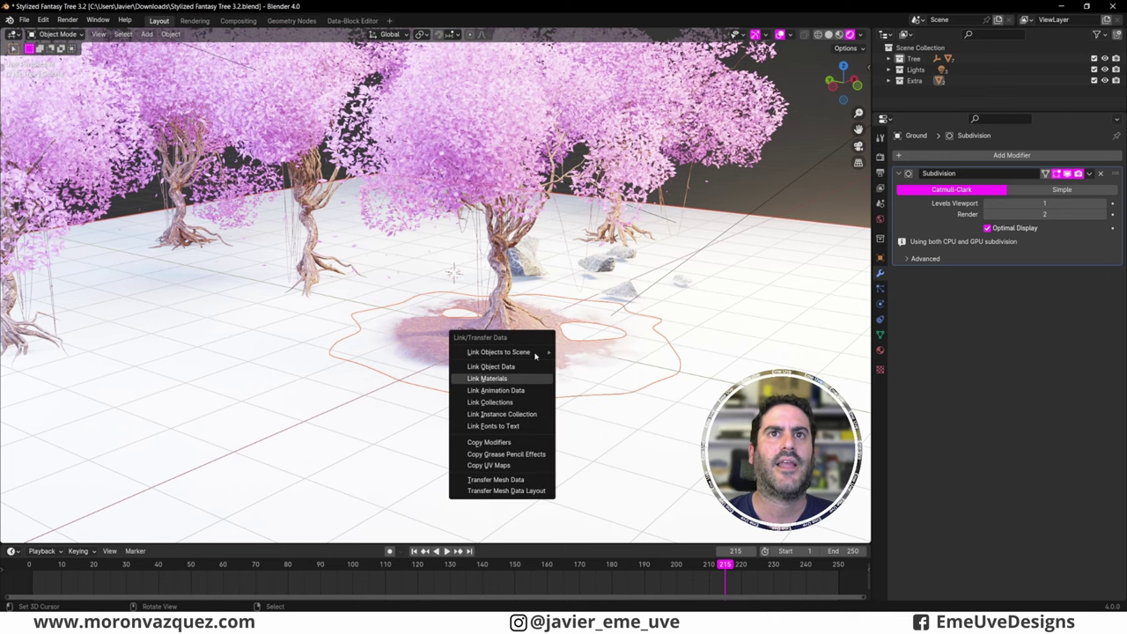
key("Return")
Step: Reselect the new ground plane and show its Material Properties
middle_click_drag(535, 353, 615, 295)
scroll(615, 294, "down", 3)
mouse_move(533, 354)
middle_mouse_down()
mouse_move(516, 340)
mouse_move(618, 295)
middle_mouse_up()
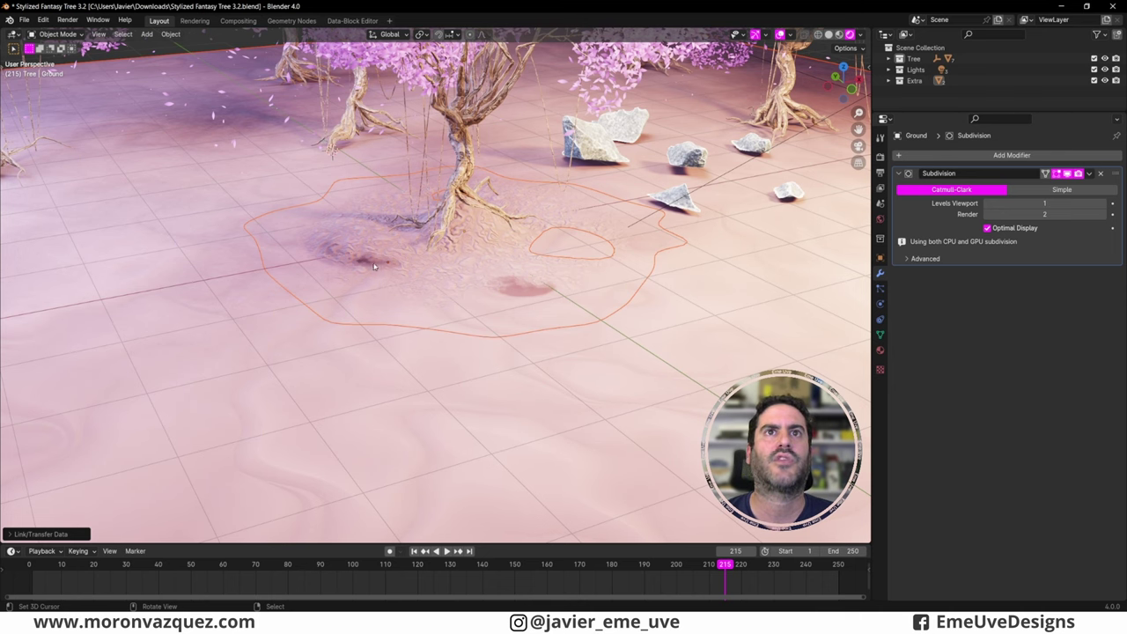
left_click(196, 178)
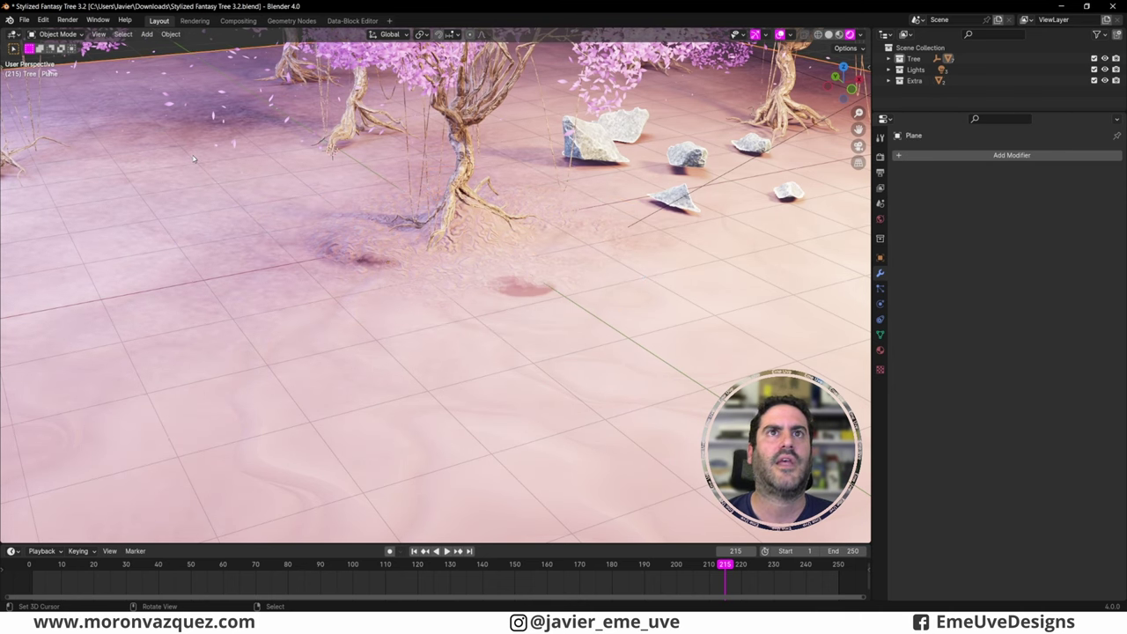
left_click(880, 351)
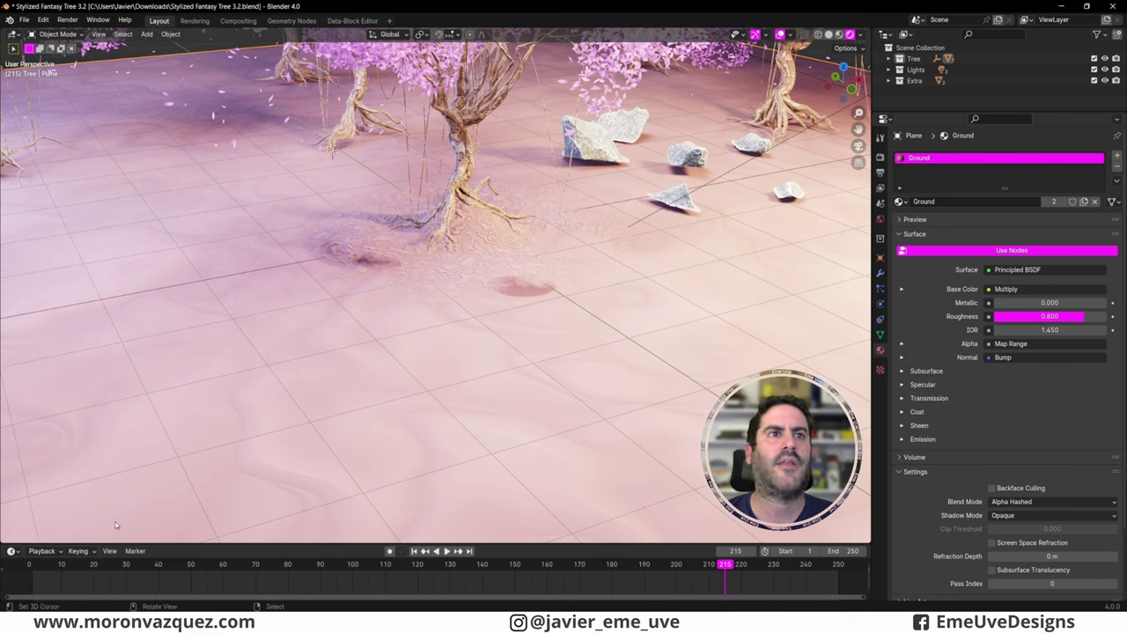
Step: Make the plane's material a single-user Ground.001 copy and turn the enlarged bottom area into a Shader Editor
left_click(1084, 203)
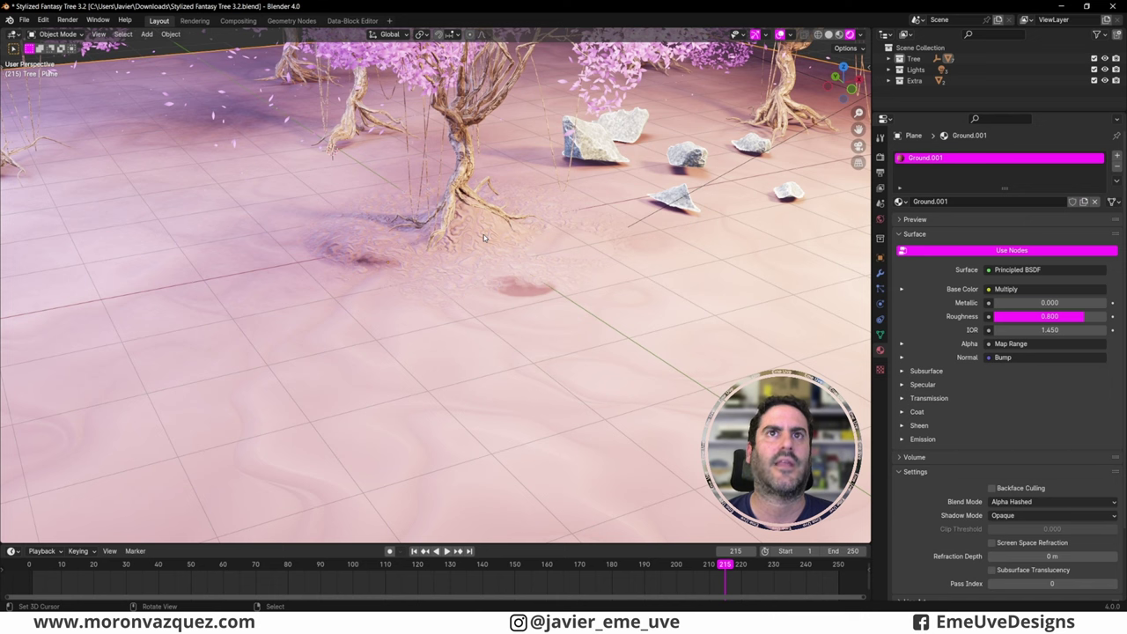
left_click_drag(12, 543, 12, 469)
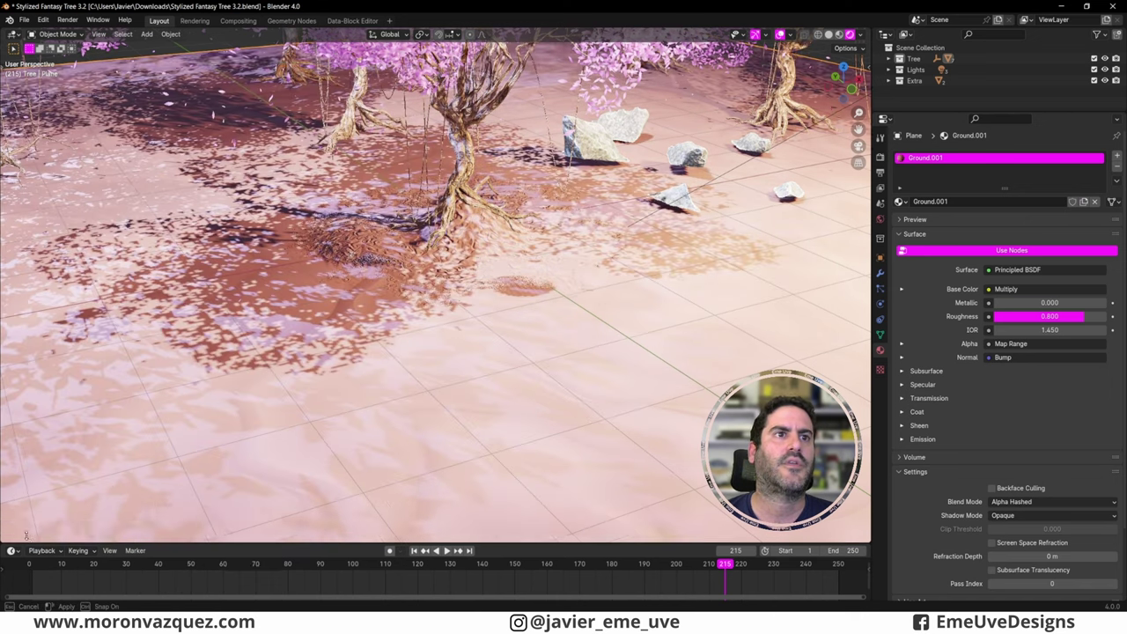
left_click(12, 476)
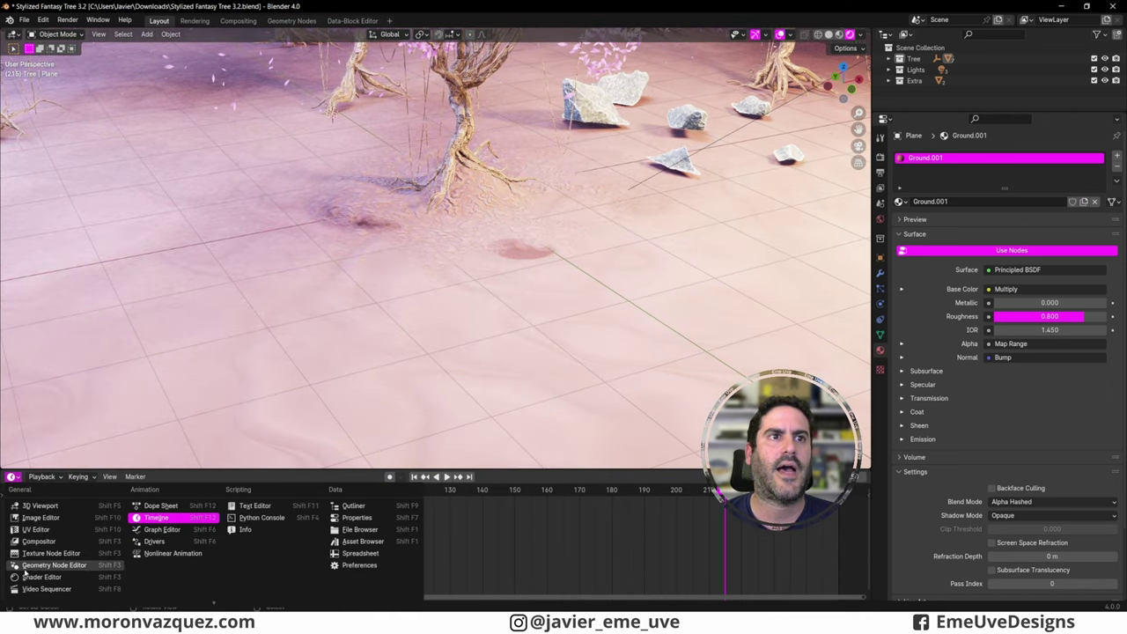
left_click(42, 577)
Step: Raise the Voronoi Texture Scale through 36.4 to 49.1, then select the central tree
scroll(366, 533, "up", 2)
scroll(367, 531, "up", 3)
scroll(367, 529, "up", 3)
scroll(367, 529, "up", 2)
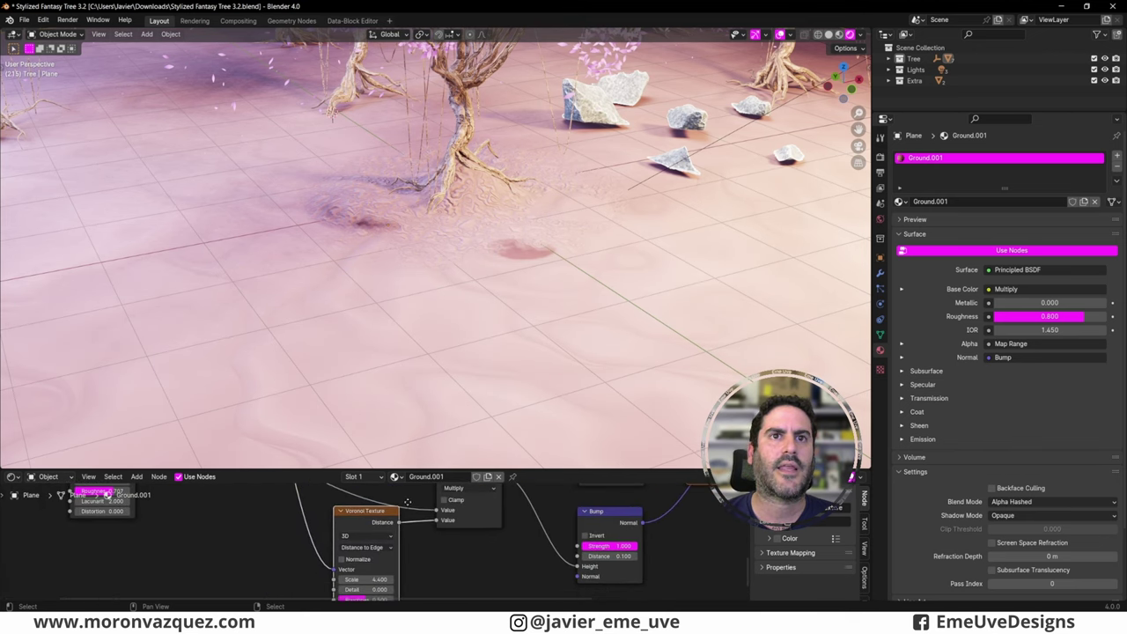
scroll(370, 531, "up", 1)
scroll(387, 533, "up", 2)
scroll(401, 536, "up", 1)
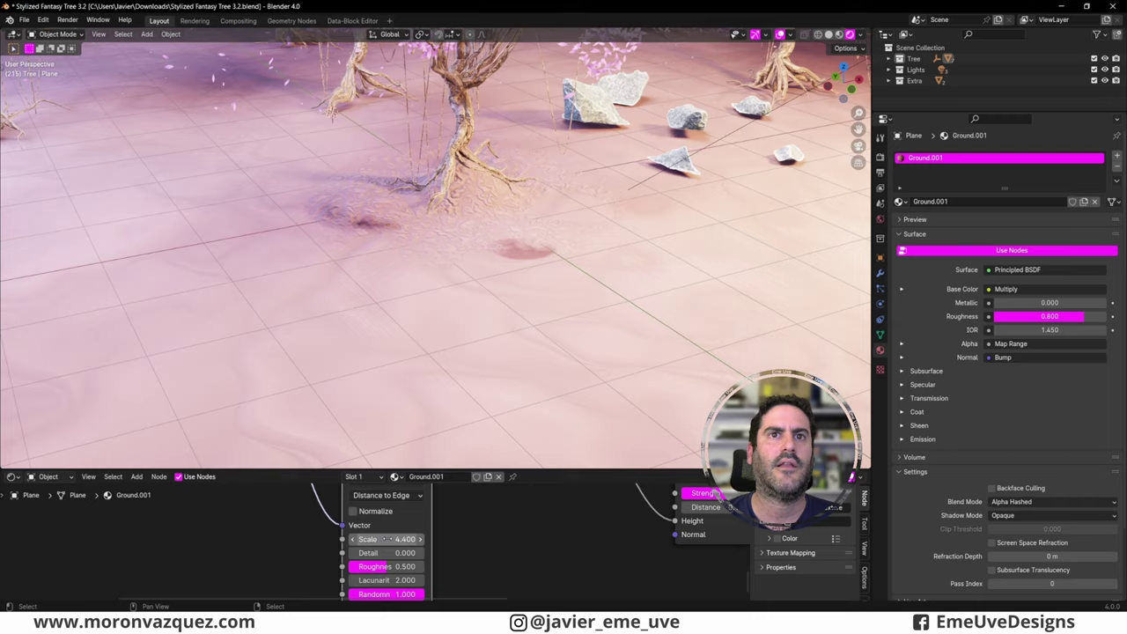
left_click_drag(388, 539, 440, 539)
mouse_move(502, 331)
middle_mouse_down()
mouse_move(518, 327)
mouse_move(502, 308)
middle_mouse_up()
left_click(250, 54)
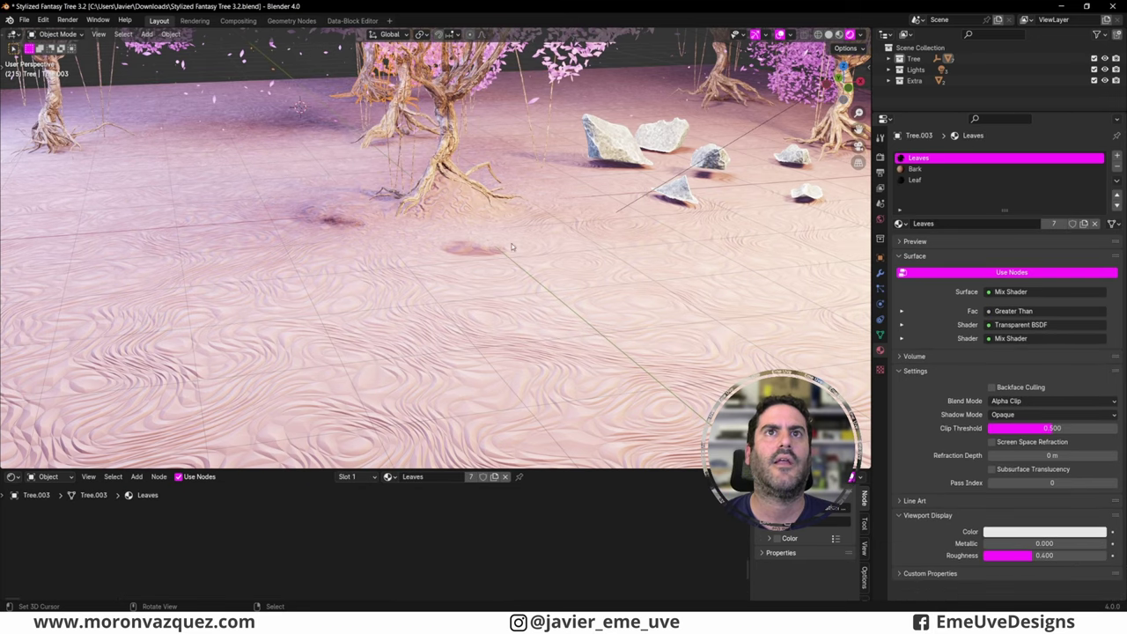
scroll(480, 174, "up", 4)
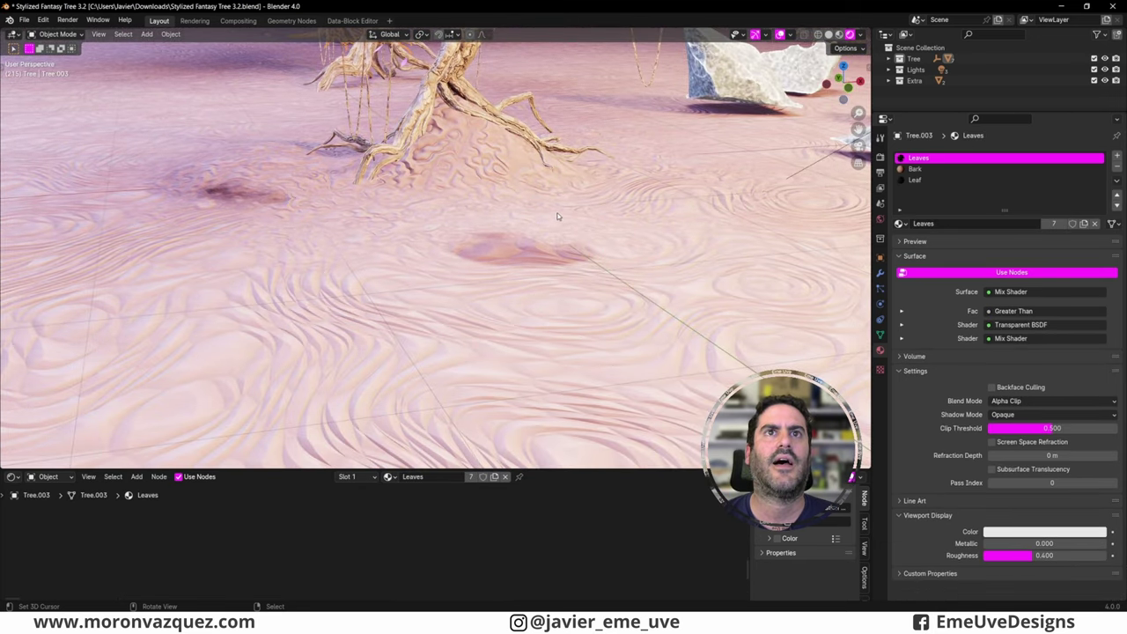
scroll(557, 216, "down", 5)
scroll(469, 224, "up", 2)
scroll(472, 238, "up", 2)
scroll(476, 257, "up", 1)
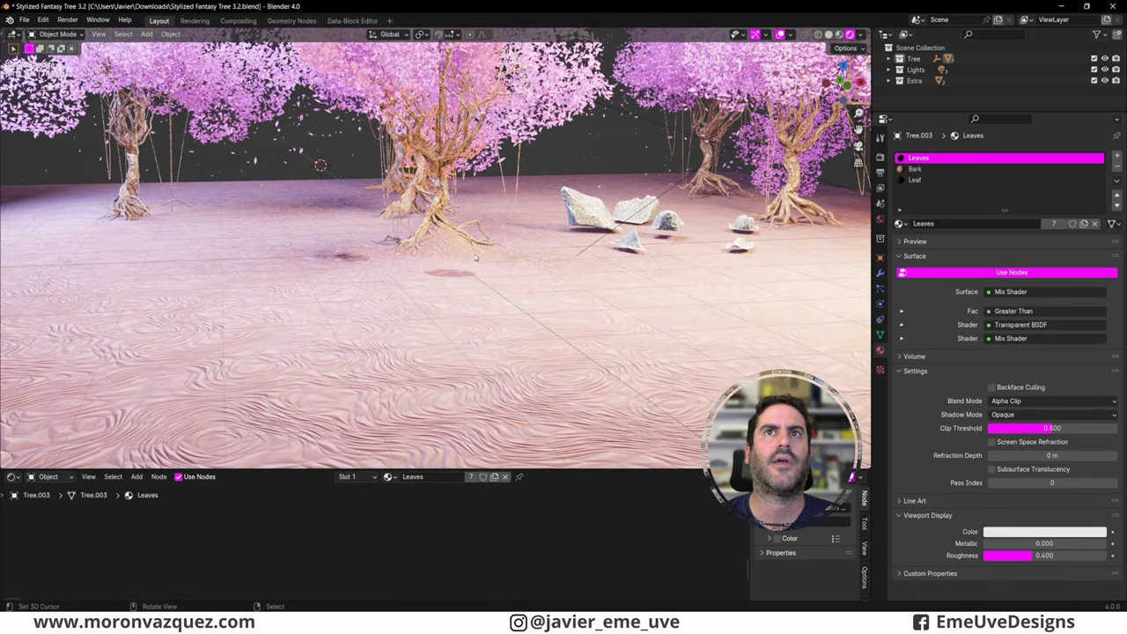
left_click(592, 203)
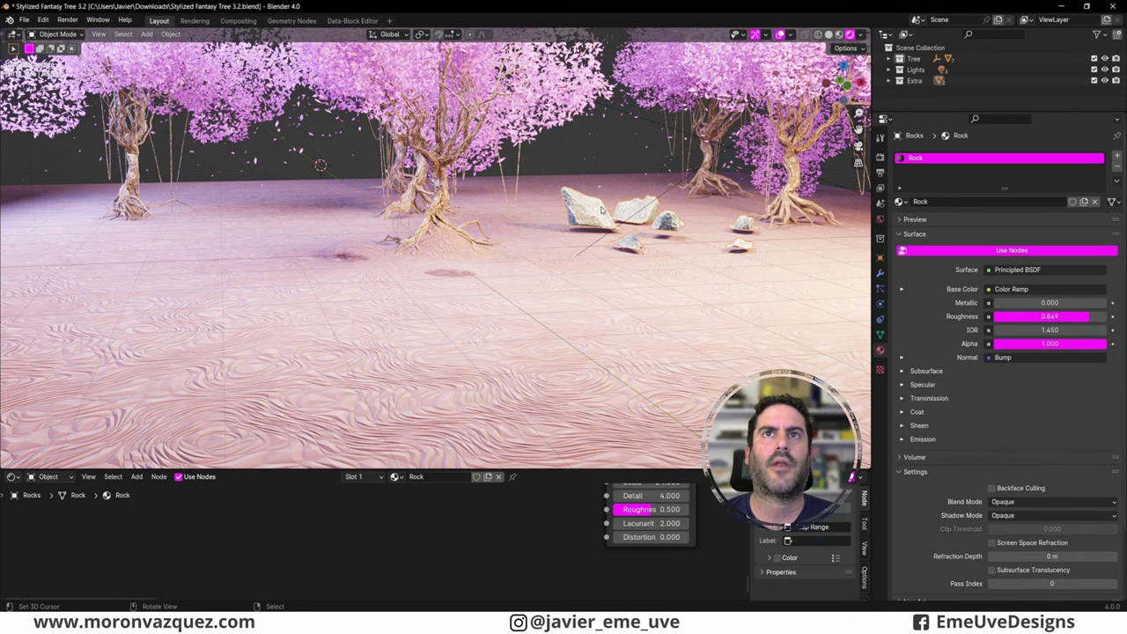
left_click(633, 161)
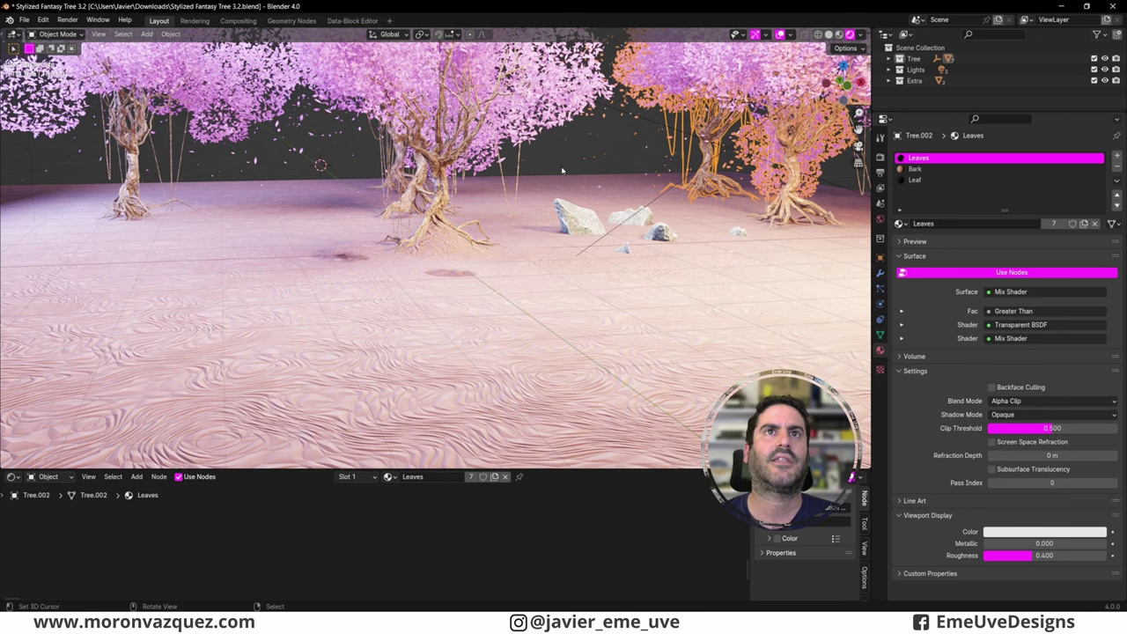
left_click(445, 265)
scroll(473, 251, "up", 3)
scroll(493, 255, "up", 2)
scroll(520, 259, "up", 2)
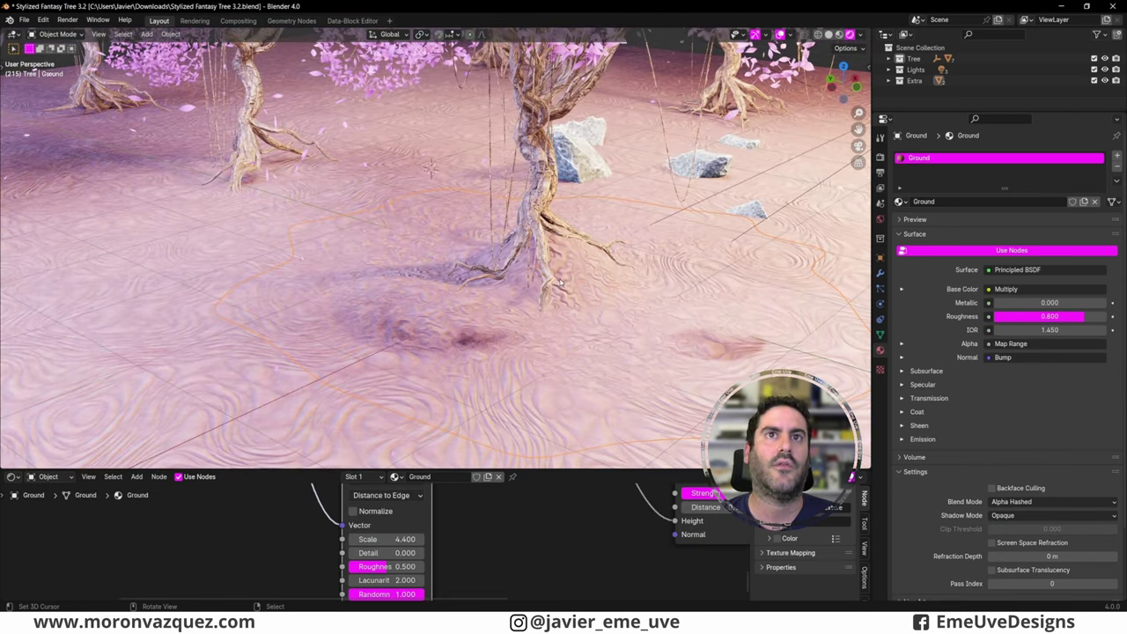
scroll(559, 281, "down", 4)
middle_click_drag(543, 310, 506, 368)
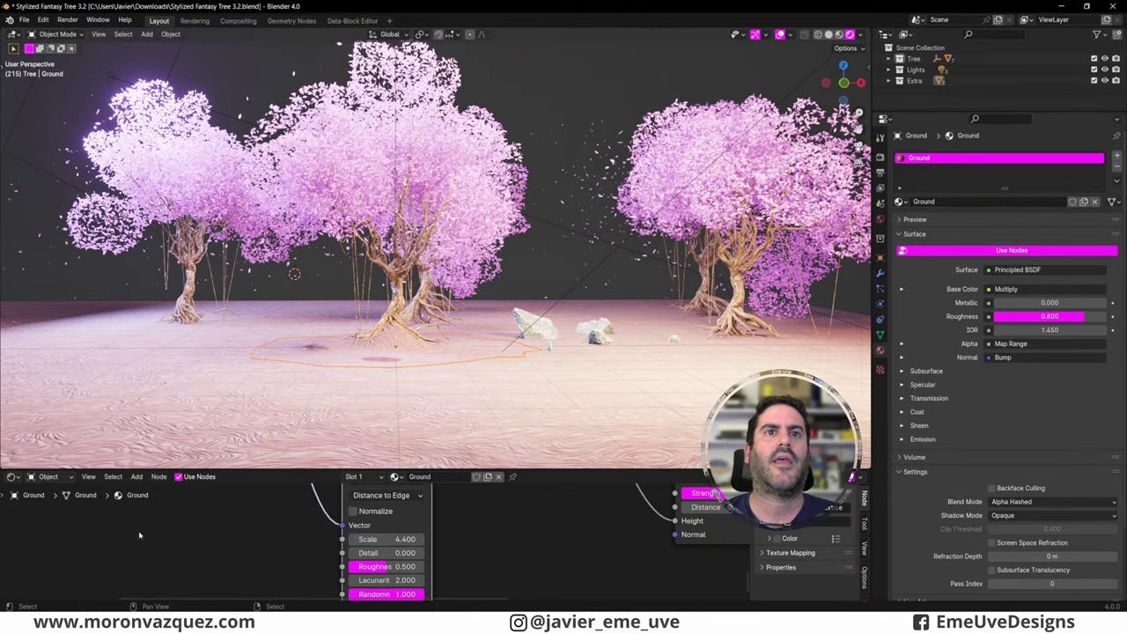
left_click(12, 476)
left_click(11, 476)
left_click(48, 476)
Step: Close the Shader Type dropdown in the node editor header
left_click(11, 477)
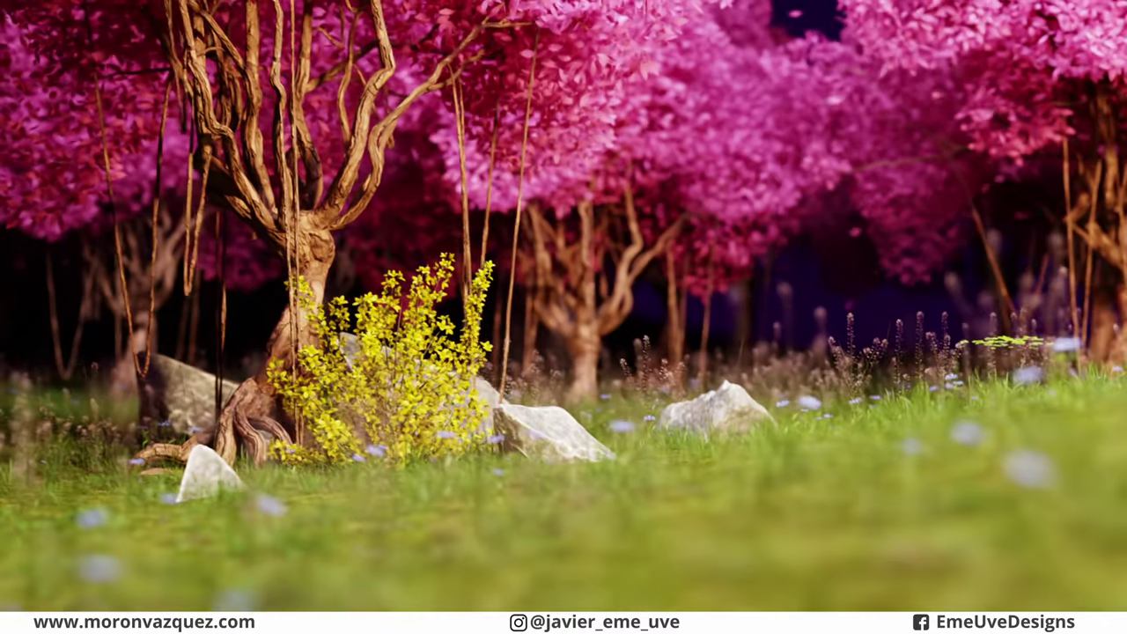